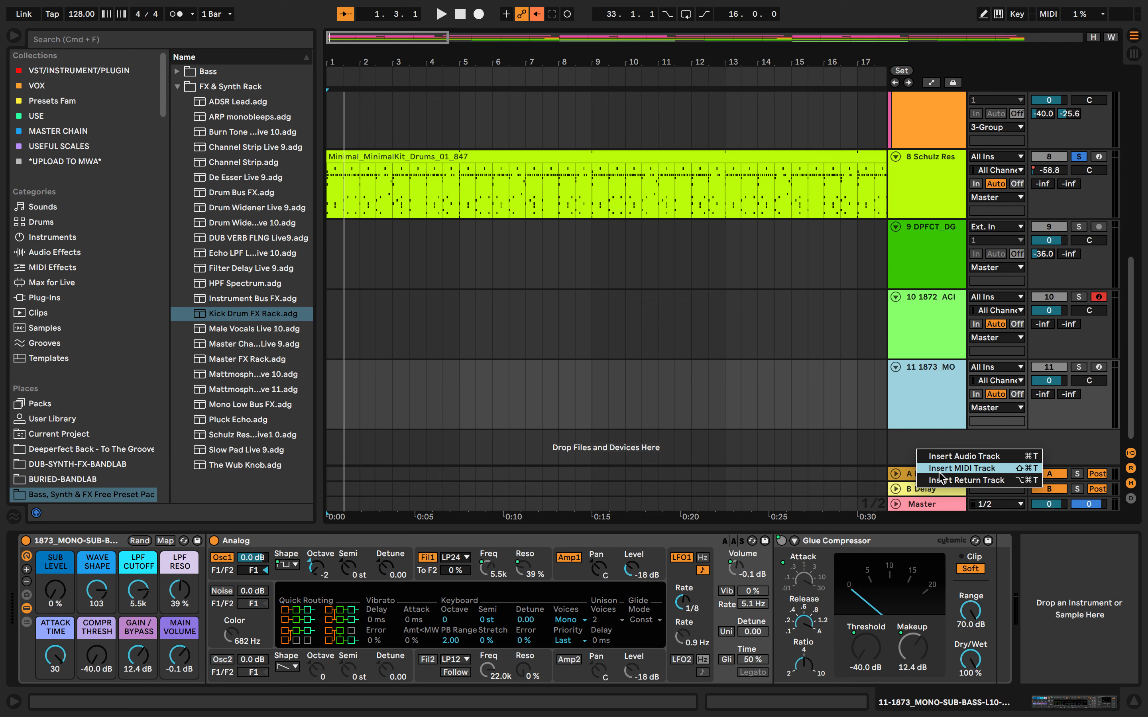
- Insert a new MIDI track below the last track and solo it
click(941, 471)
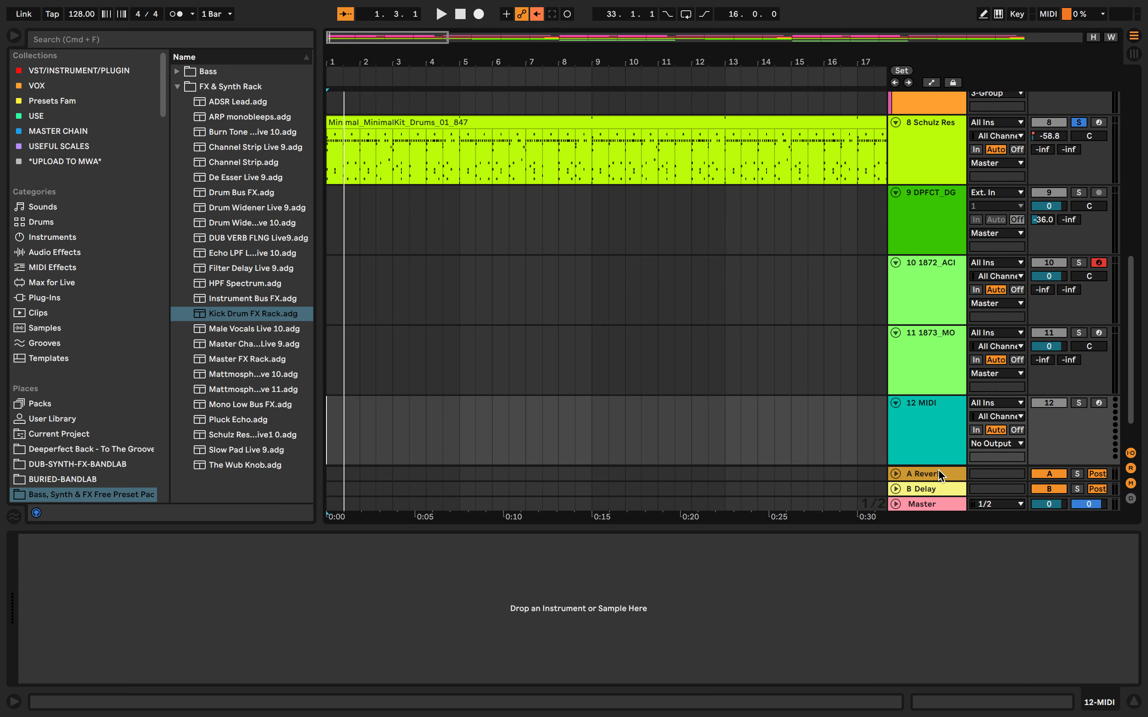
scroll(912, 426, down, 2)
right_click(913, 410)
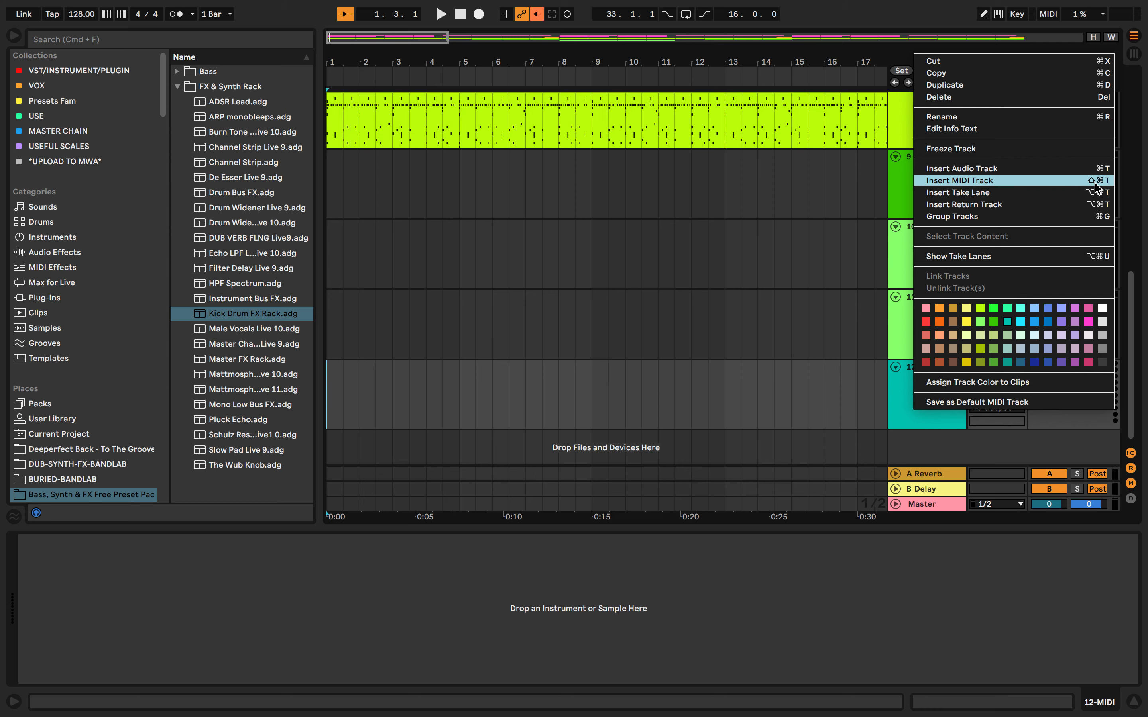
click(919, 430)
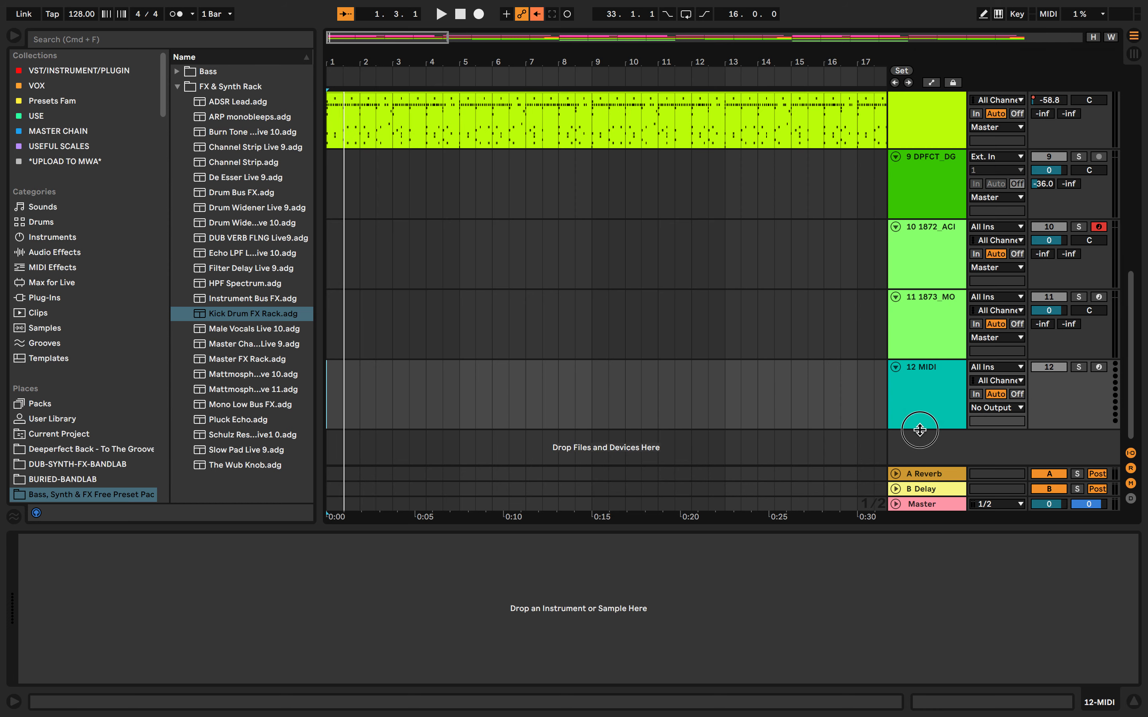
click(921, 407)
click(1079, 371)
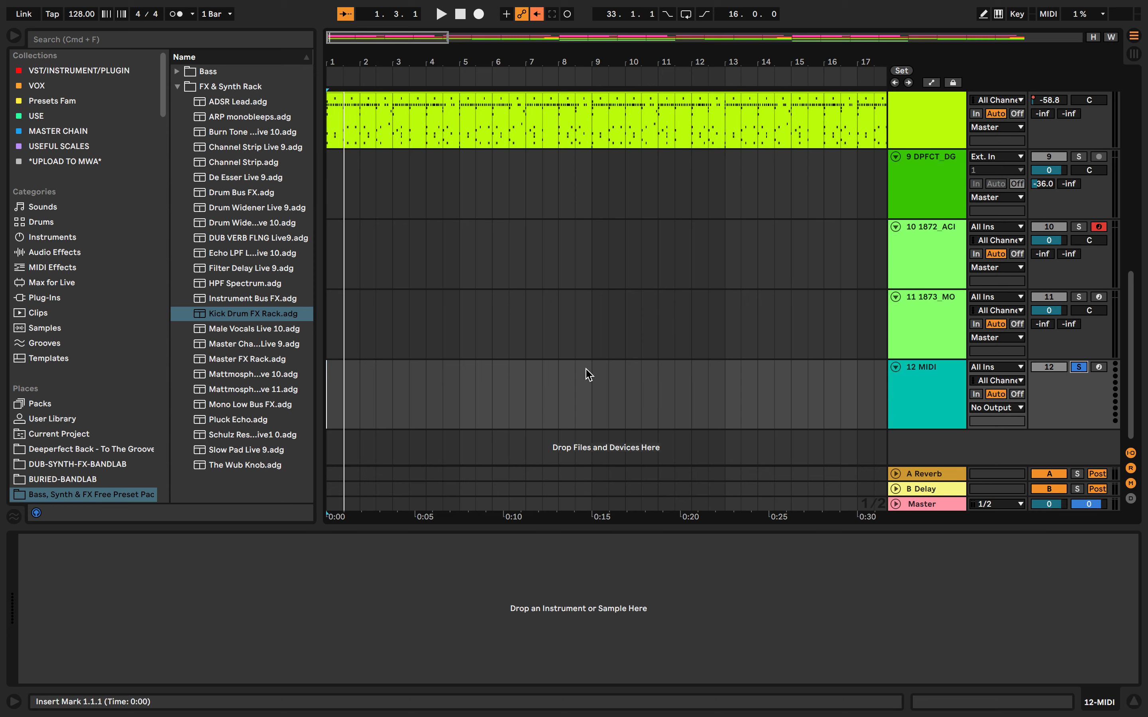
- Search the browser for "piano" across all results
click(62, 237)
click(205, 41)
text(piona)
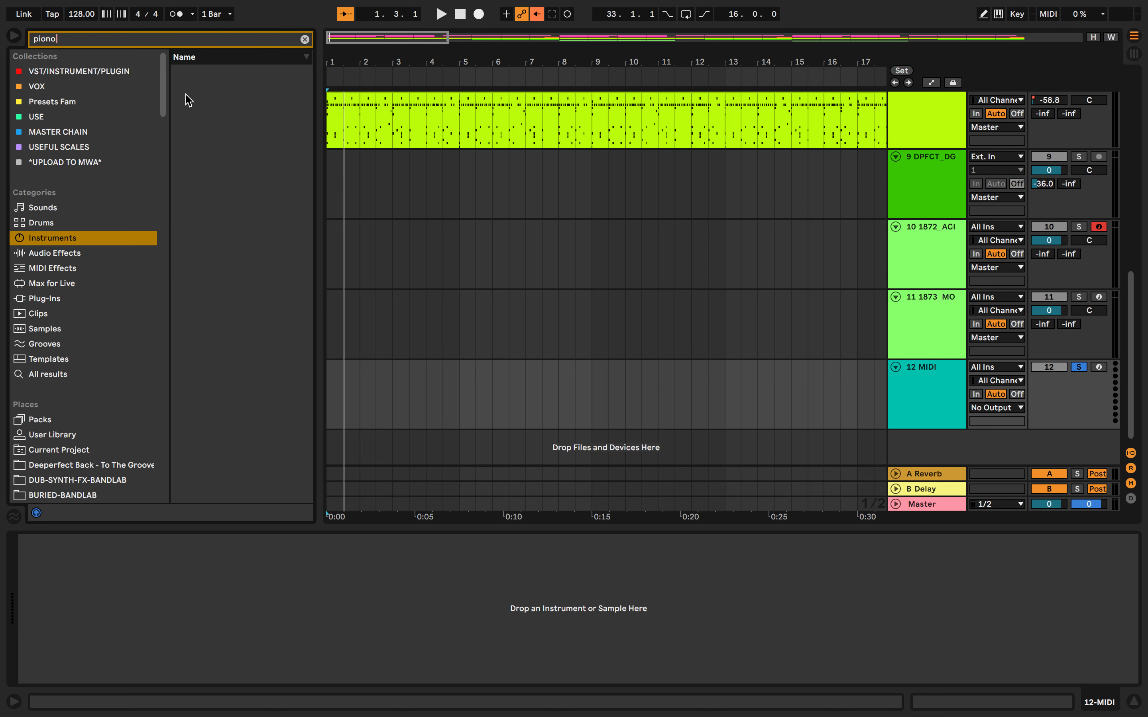
key(BackSpace)
text(ano)
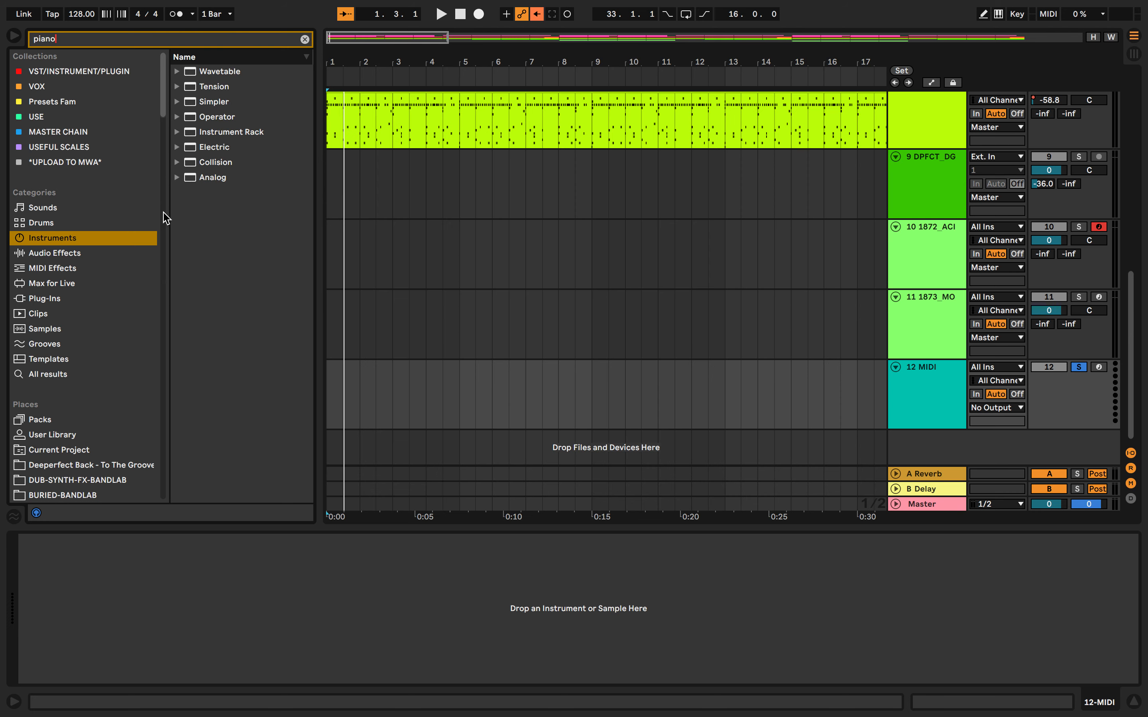
click(77, 375)
- Audition several electric piano sounds and load the E-Piano CMin7 Chord.adv preset onto the new MIDI track
click(238, 164)
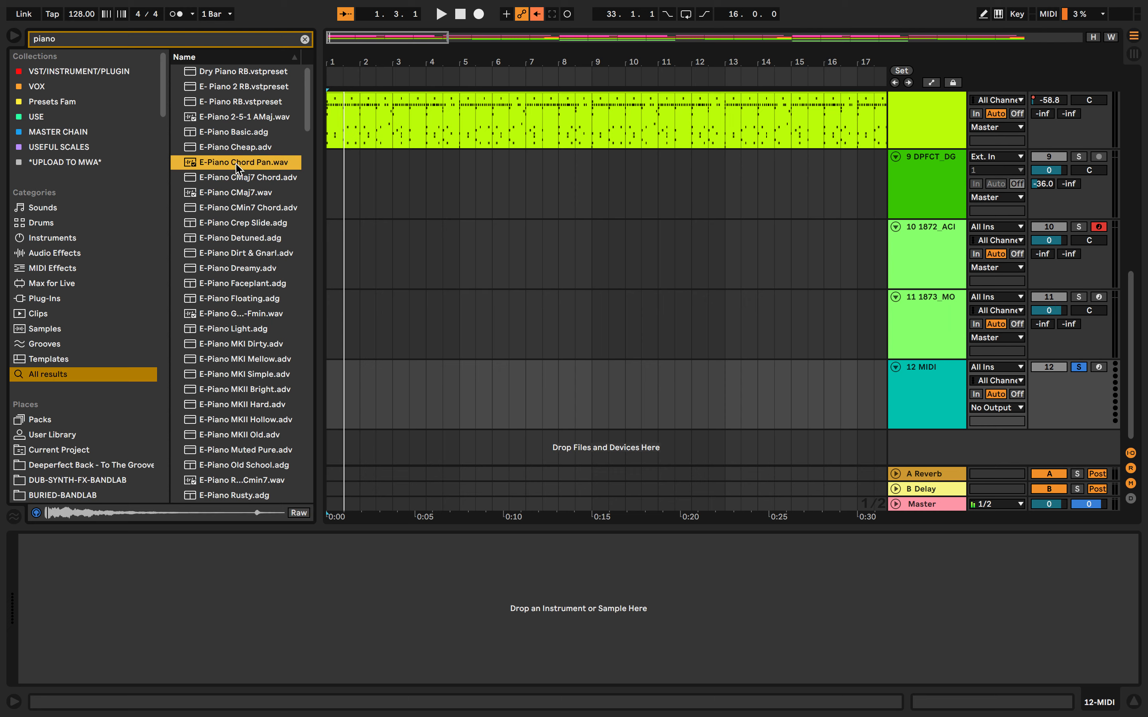
click(227, 148)
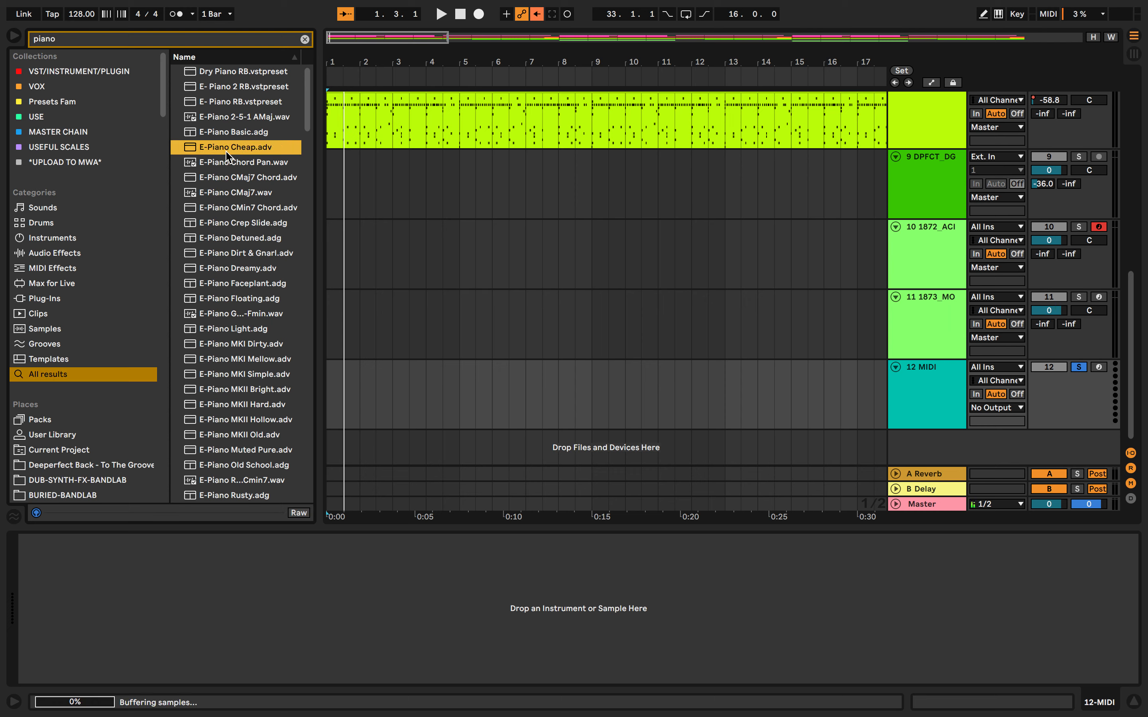
click(225, 238)
click(233, 252)
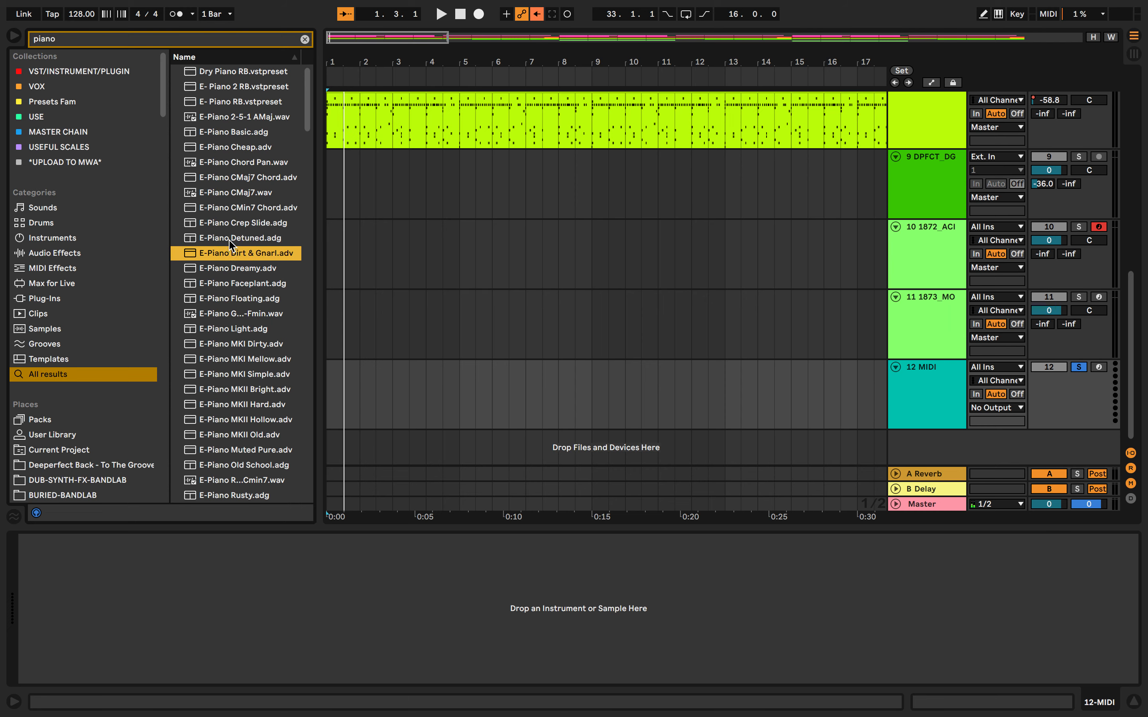
click(230, 209)
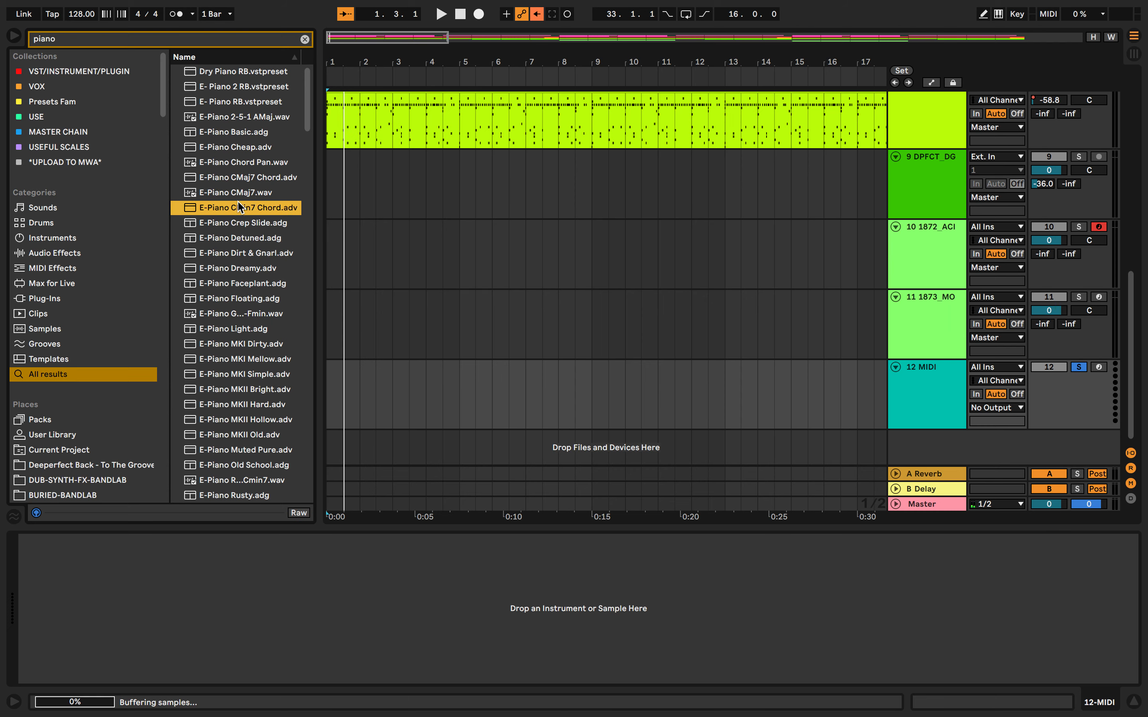
double_click(210, 207)
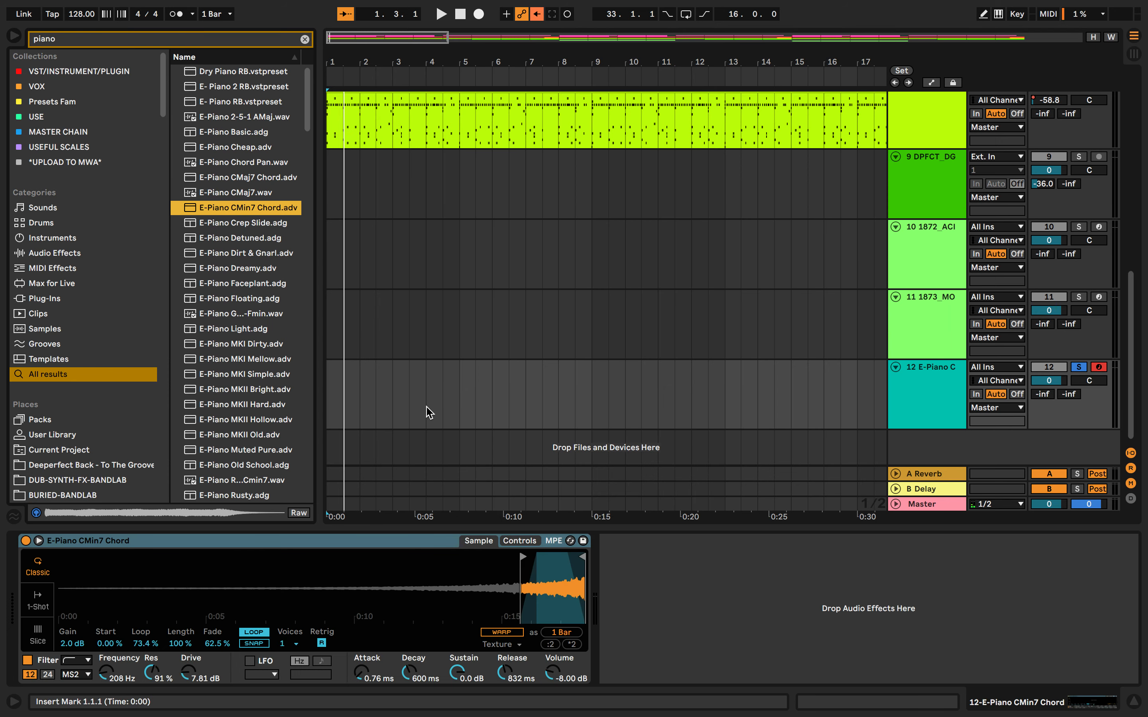
- Create an empty two-beat MIDI clip at the start of the E-Piano track
double_click(334, 369)
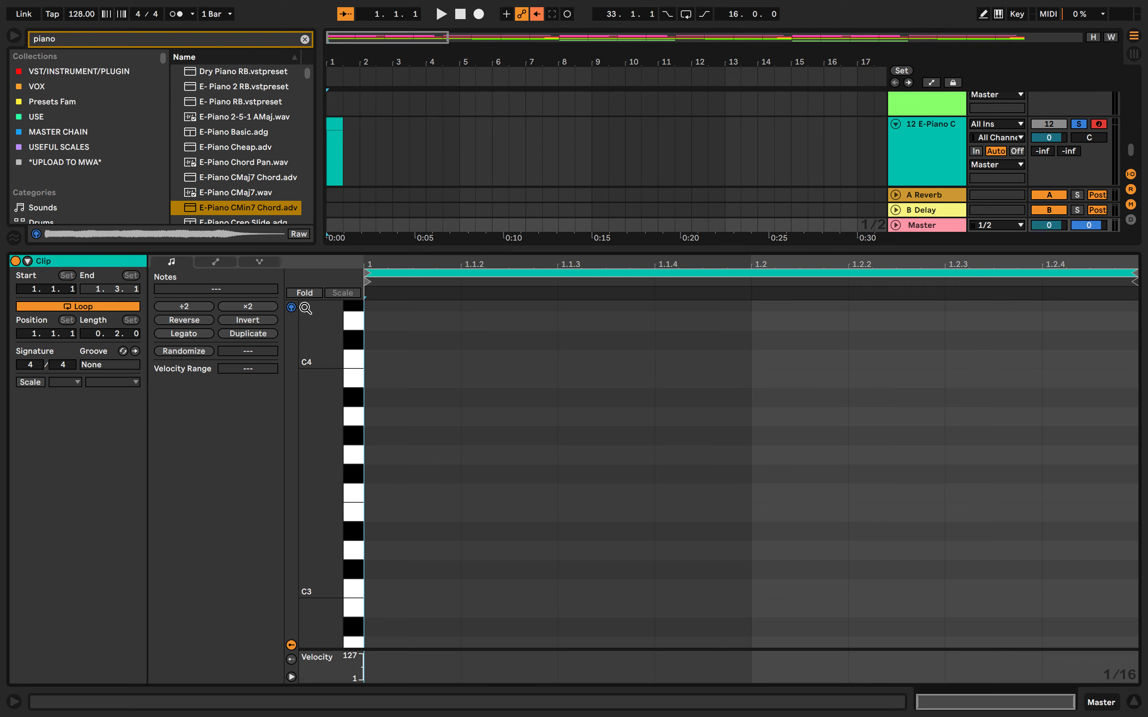
click(357, 320)
drag(467, 250, 467, 484)
double_click(946, 362)
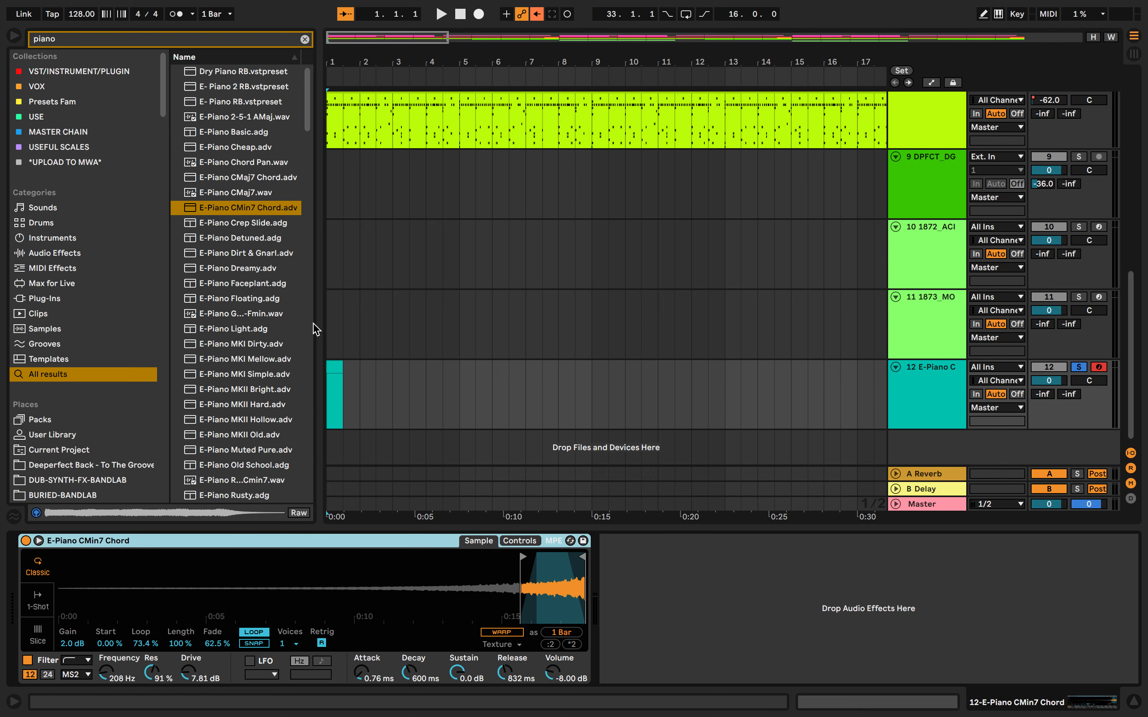
drag(264, 203, 226, 206)
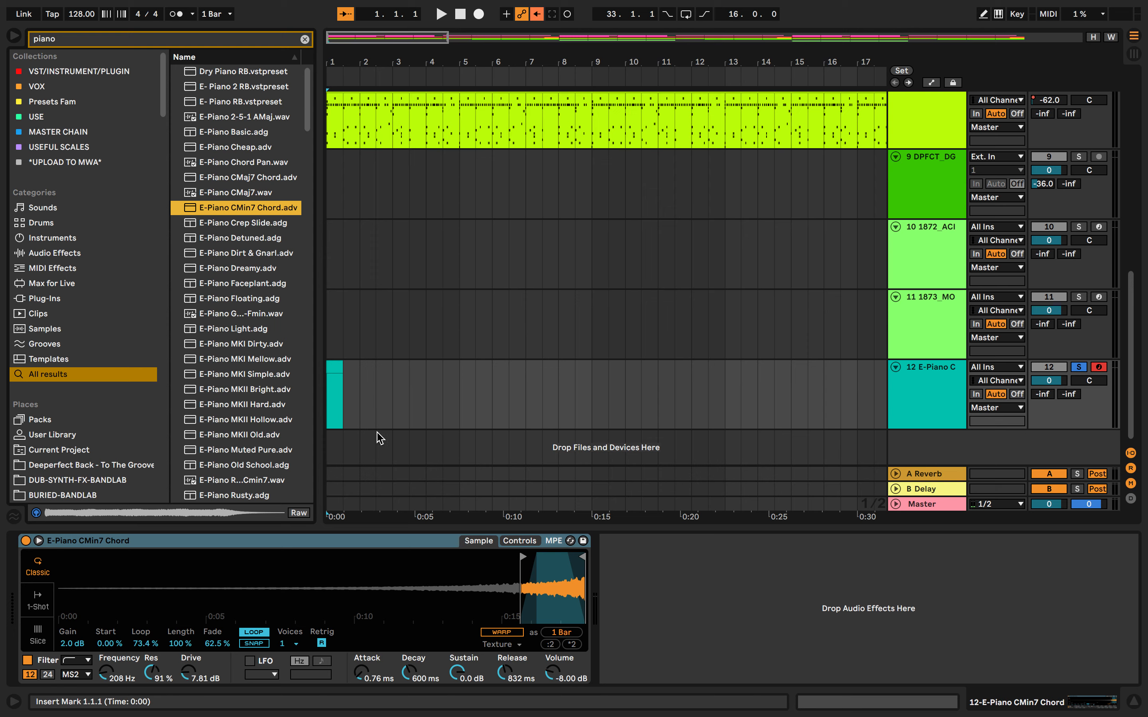
- Consolidate the first bar of the E-Piano track into a single one-bar MIDI clip
click(339, 365)
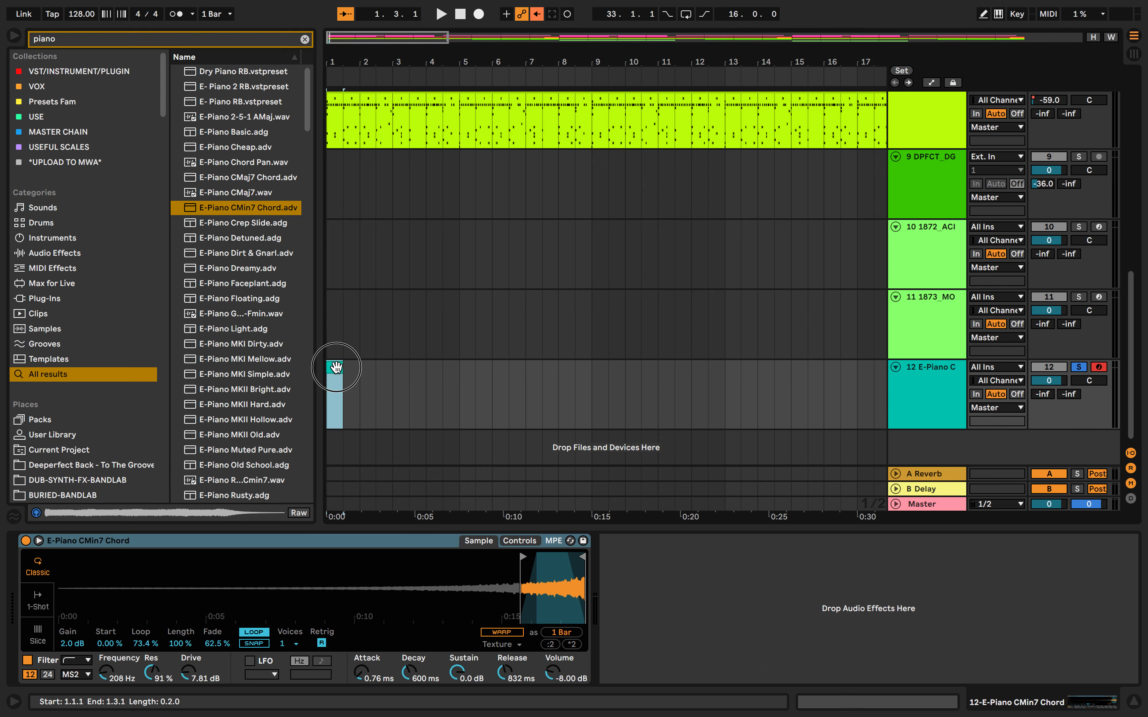
double_click(337, 373)
drag(349, 364, 272, 361)
key(super+j)
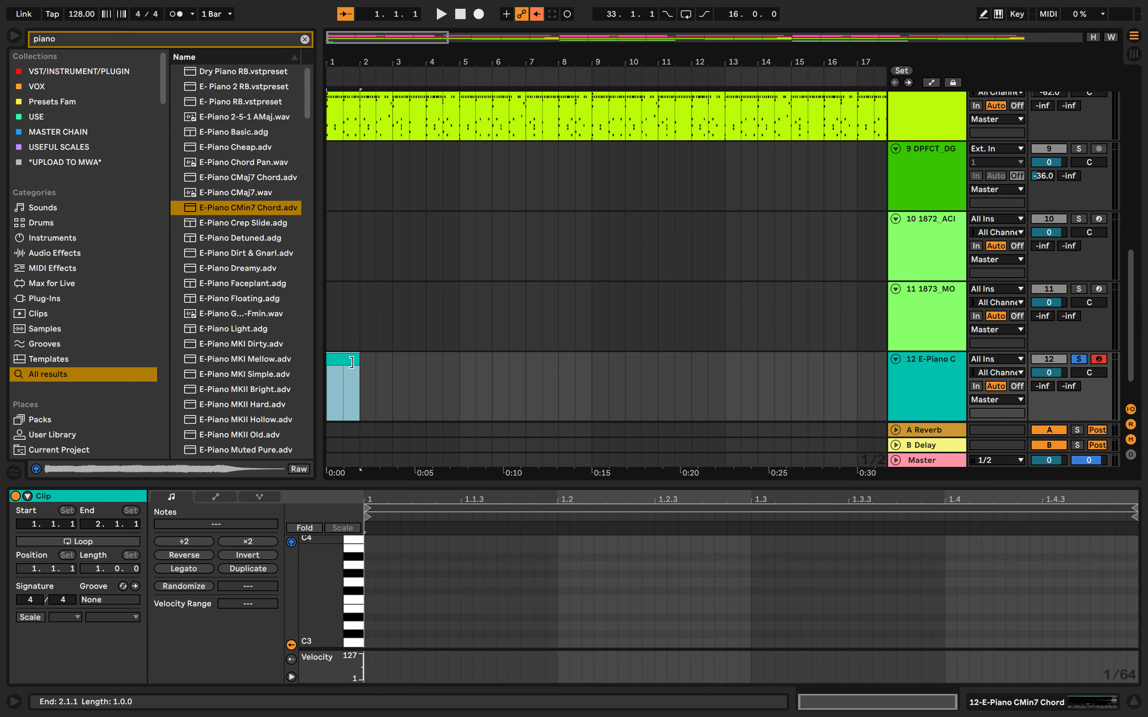
- Add a C3 note at the start of the piano clip and lengthen it to one beat
drag(431, 484, 468, 256)
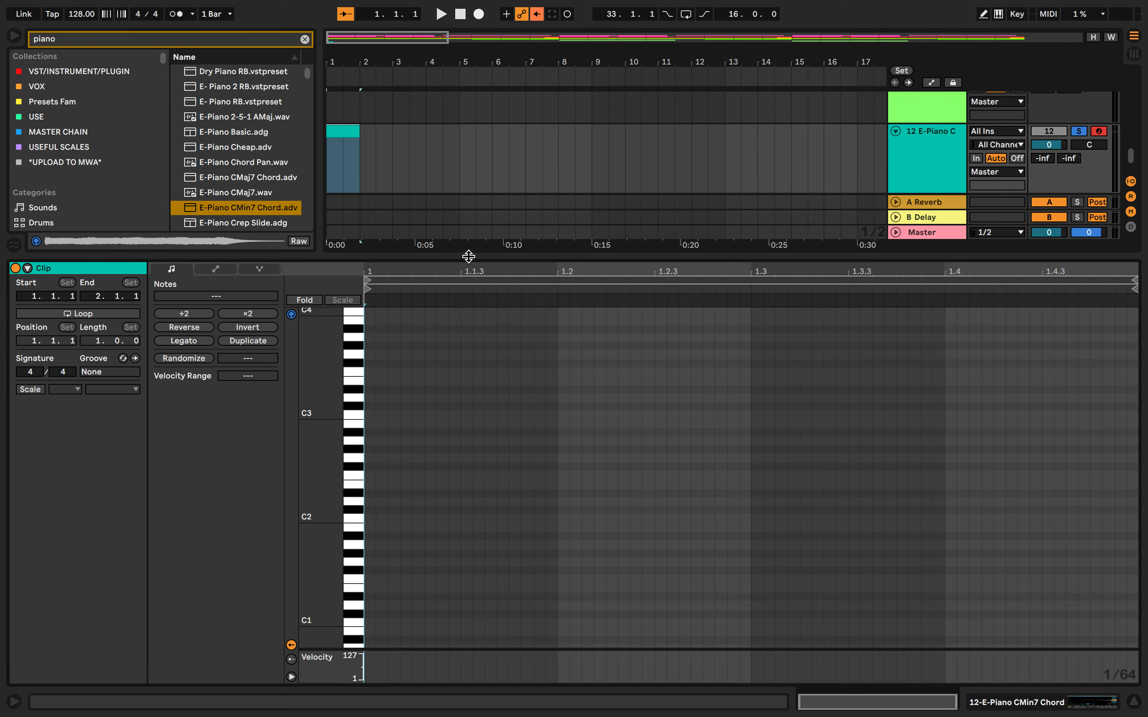
click(350, 413)
click(351, 416)
double_click(373, 418)
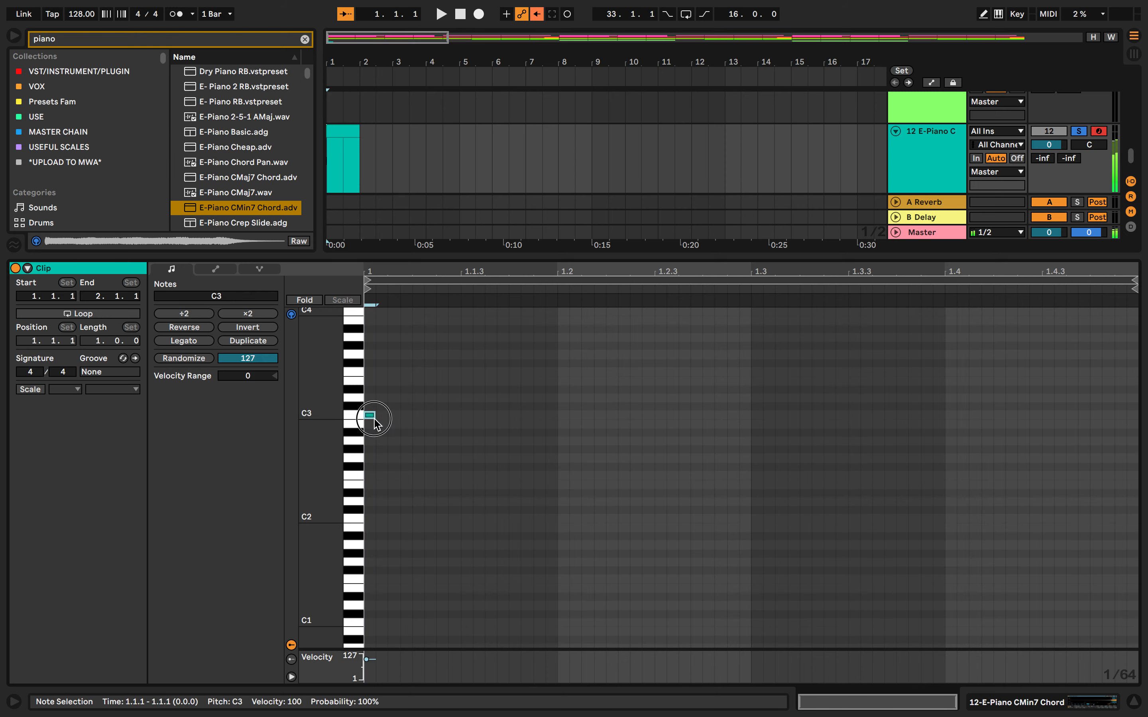
key(shift+Right)
key(shift+Right)
key(shift+Right)
key(shift+Right)
key(shift+Right)
key(shift+Right)
key(shift+Right)
key(shift+Right)
key(shift+Right)
key(shift+Right)
key(shift+Right)
key(shift+Right)
key(shift+Right)
key(shift+Right)
key(shift+Right)
- Add a D3 note above C3 at the clip's start and lengthen it to one beat
double_click(370, 398)
key(shift+Right)
key(shift+Right)
key(shift+Right)
key(shift+Right)
key(shift+Right)
key(shift+Right)
key(shift+Right)
key(shift+Right)
key(shift+Right)
key(shift+Right)
key(shift+Right)
key(shift+Right)
key(shift+Right)
key(shift+Right)
key(shift+Right)
- Add a one-beat E3 note at the clip's start and audition the D3 and E3 notes
double_click(370, 381)
key(shift+Right)
key(shift+Right)
key(shift+Right)
key(shift+Right)
key(shift+Right)
key(shift+Right)
key(shift+Right)
key(shift+Right)
key(shift+Right)
key(shift+Right)
key(shift+Right)
key(shift+Right)
key(shift+Right)
key(shift+Right)
key(shift+Right)
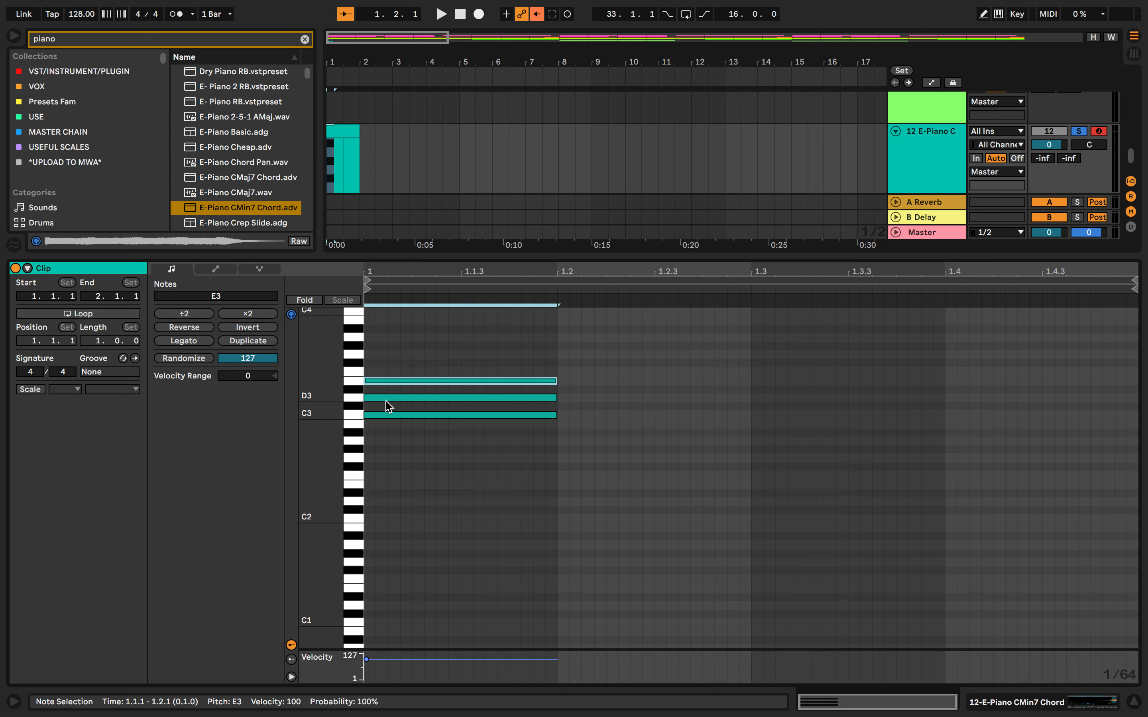
click(555, 399)
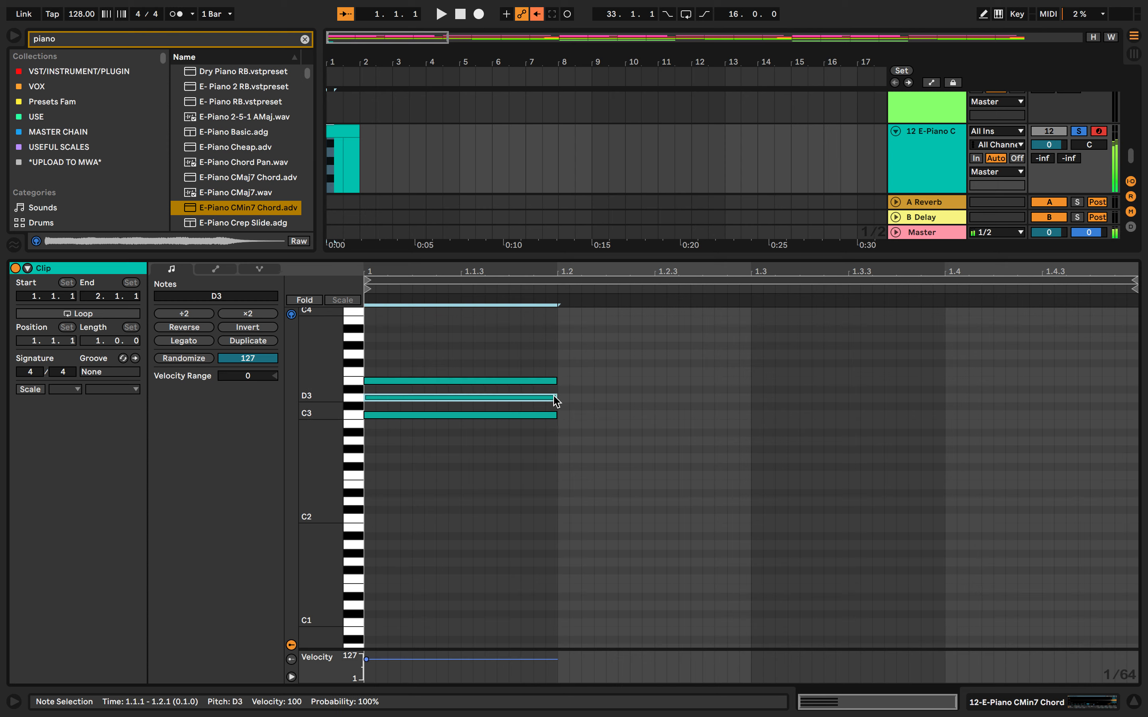
click(555, 384)
- Add a one-beat G3 note at the clip's start and play back the four-note chord
double_click(371, 356)
key(shift+Right)
key(shift+Right)
key(shift+Right)
key(shift+Right)
key(shift+Right)
key(shift+Right)
key(shift+Right)
key(shift+Right)
key(shift+Right)
key(shift+Right)
key(shift+Right)
key(shift+Right)
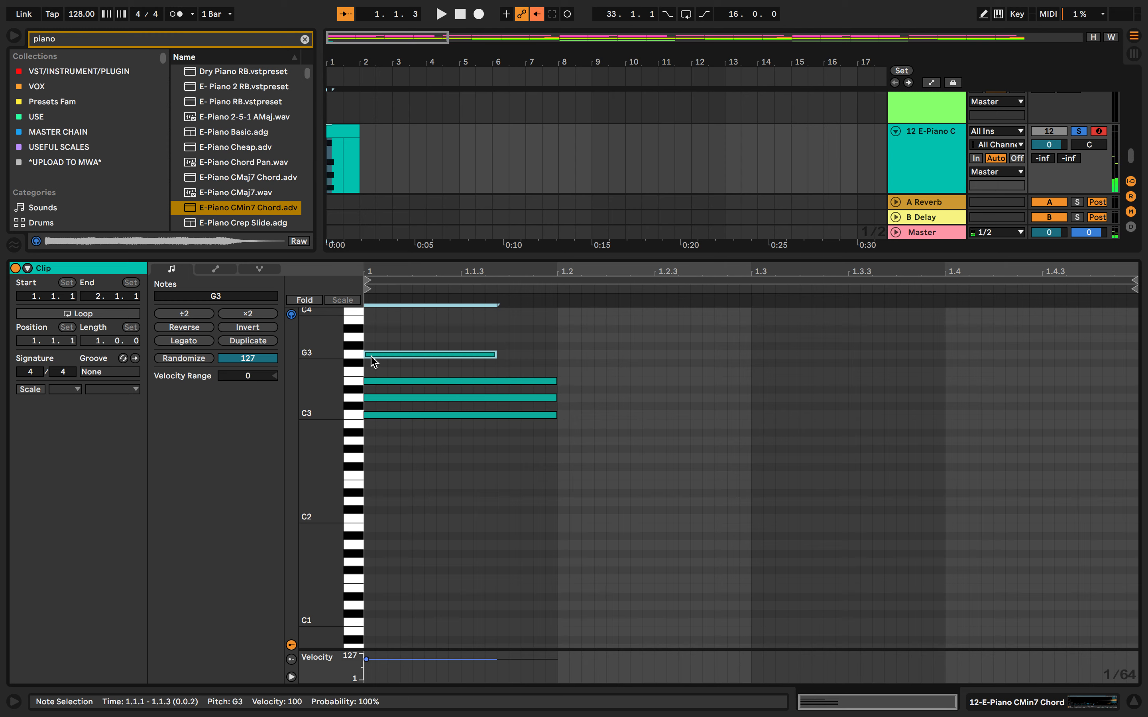
key(space)
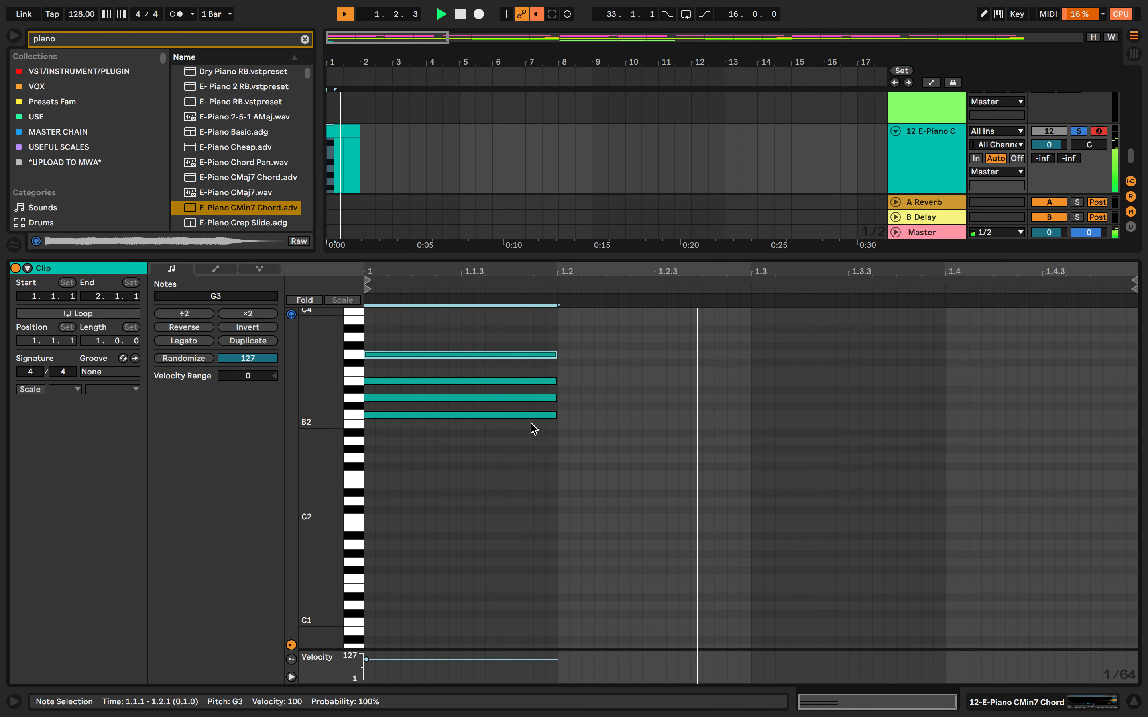
key(space)
- Try the C3 note one octave higher at C4 and play the chord
click(476, 439)
click(482, 415)
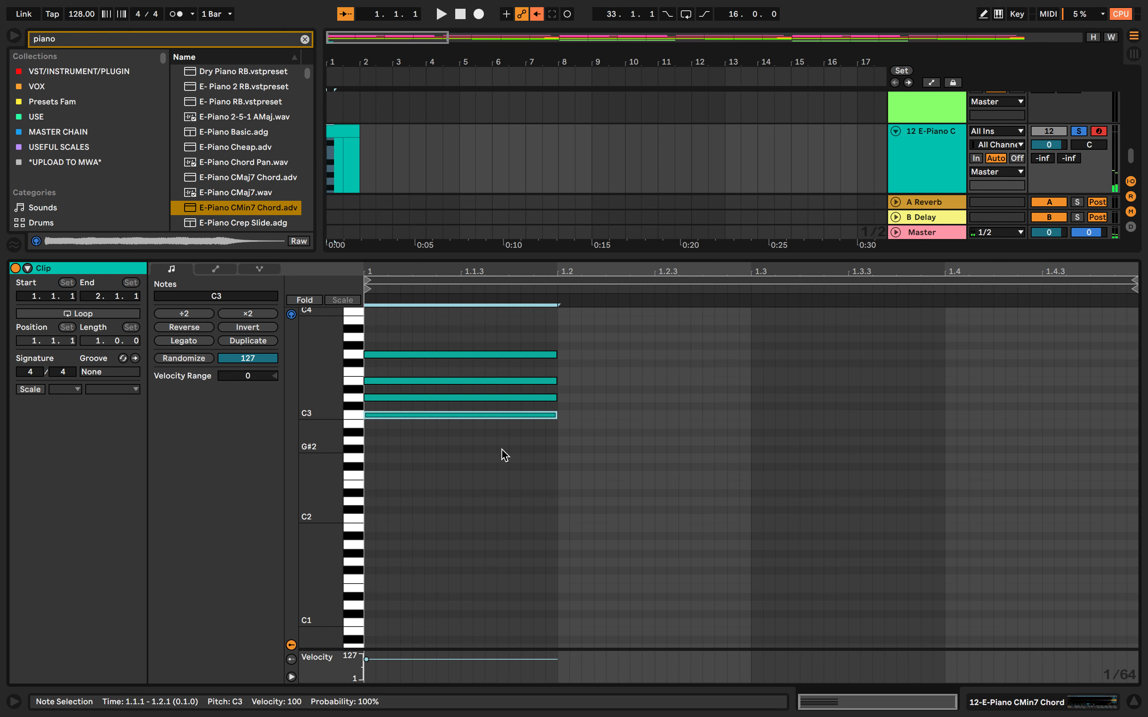
key(shift+Up)
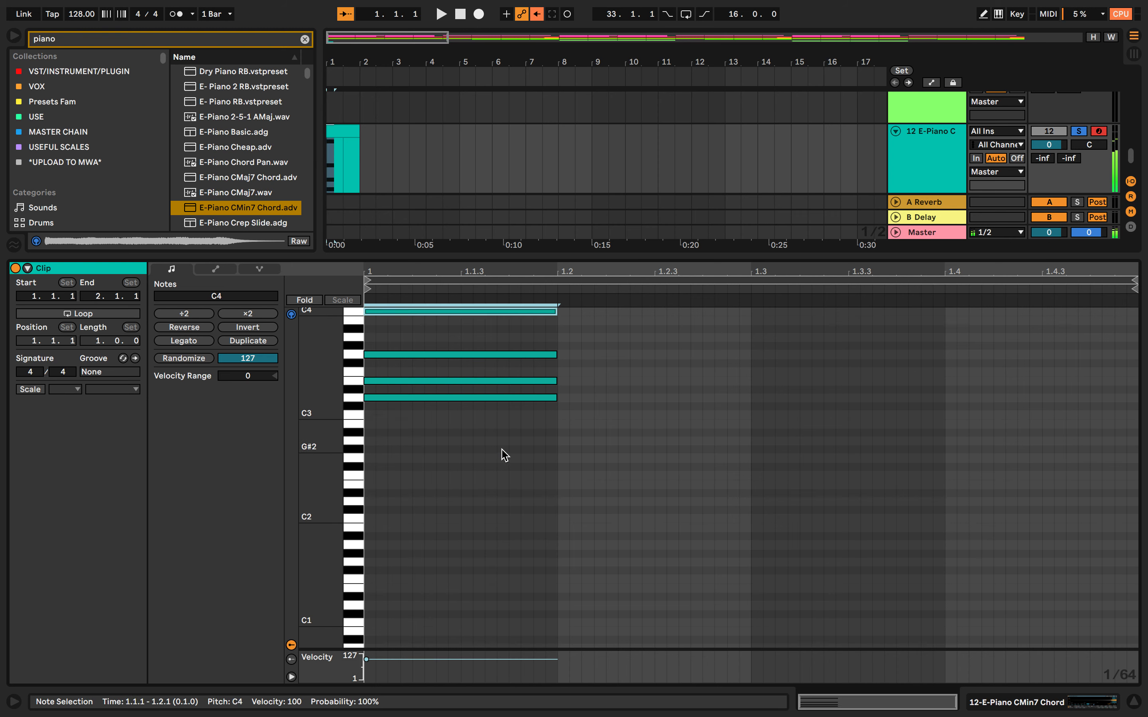
key(space)
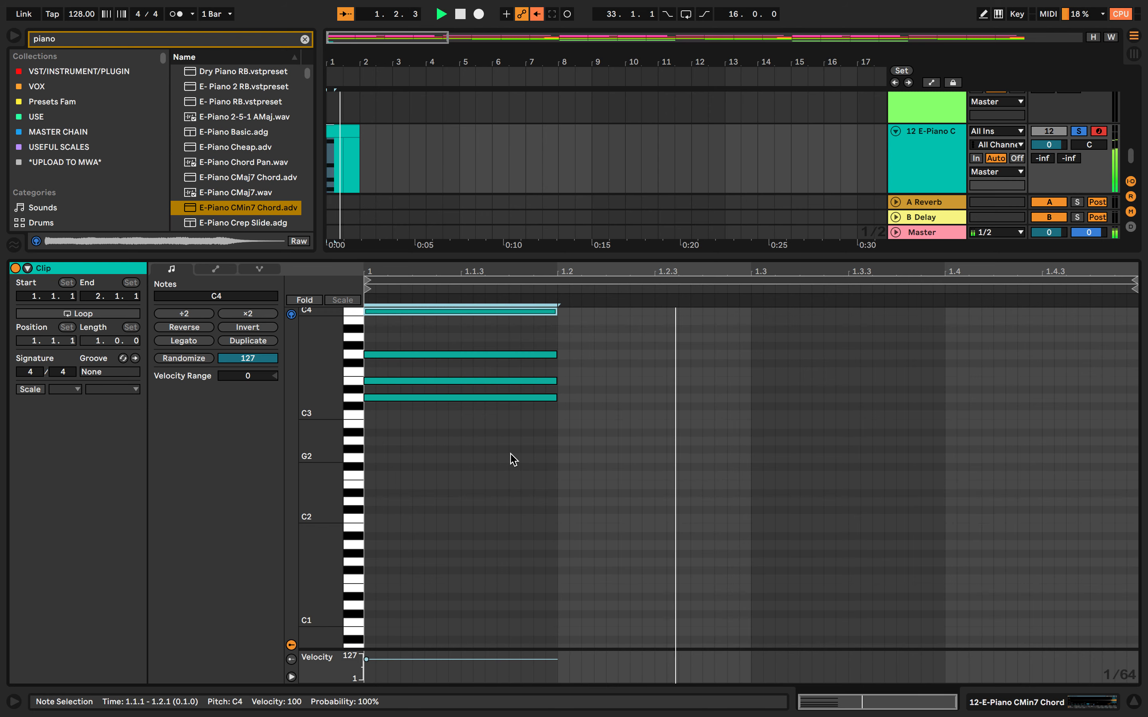
- Try the D3 note one octave higher at D4, and return it to D3
scroll(507, 452, up, 3)
click(499, 461)
click(498, 444)
key(shift+Up)
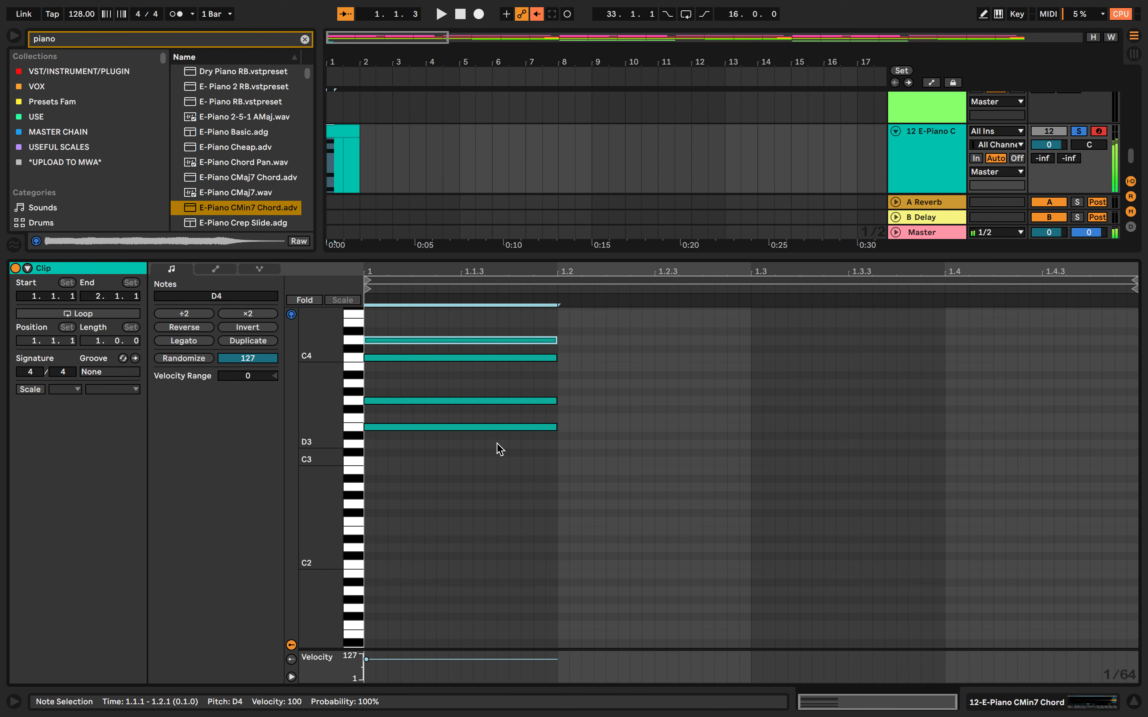
key(shift+Down)
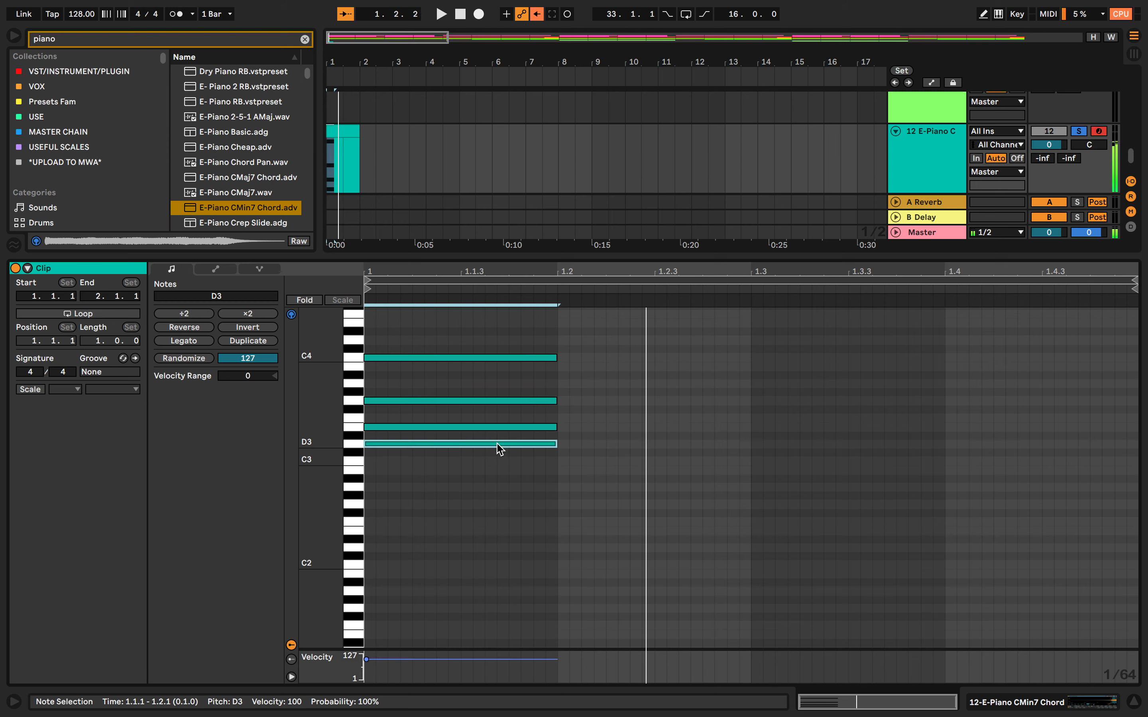
- Try the G3 note one octave lower at G2, and return it to G3
click(489, 401)
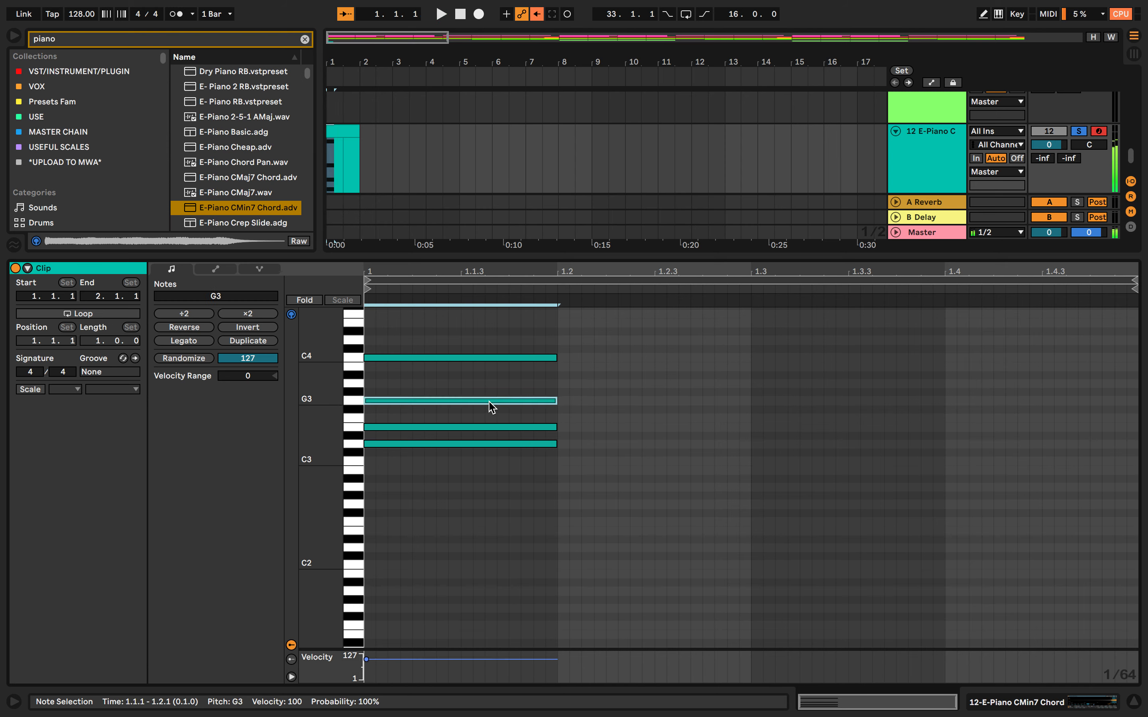
key(shift+Down)
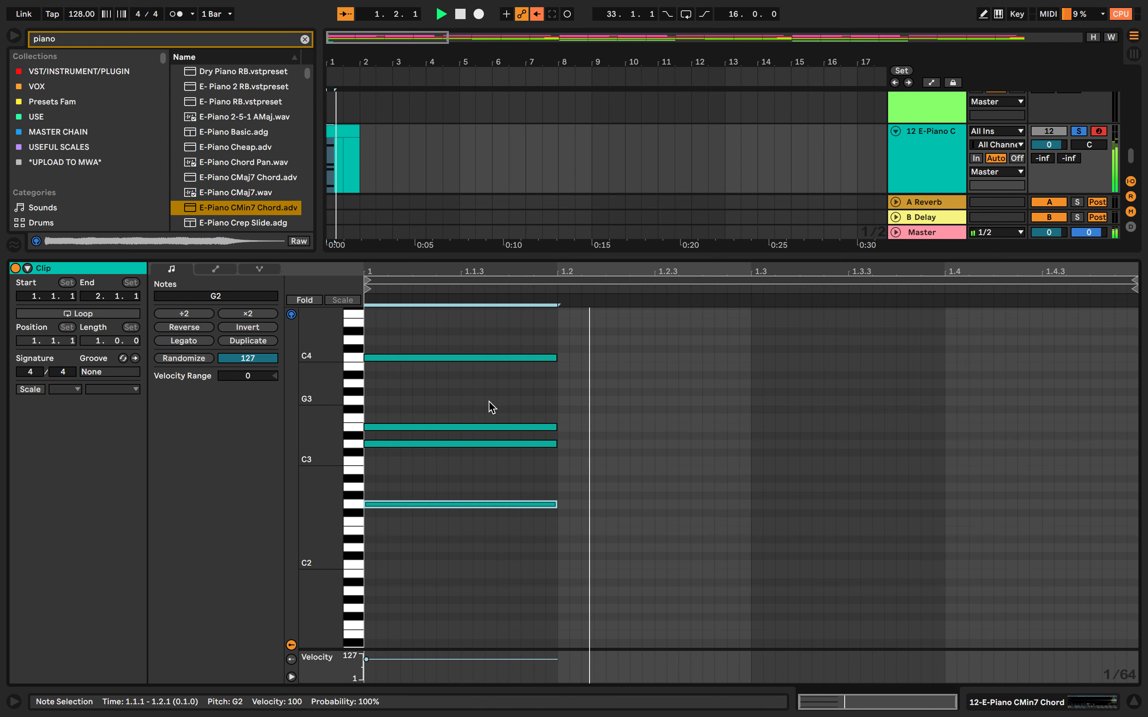
key(shift+Up)
- Undo all the octave shifts to restore the C3, D3, E3 and G3 chord
key(super+z)
key(super+z)
key(super+z)
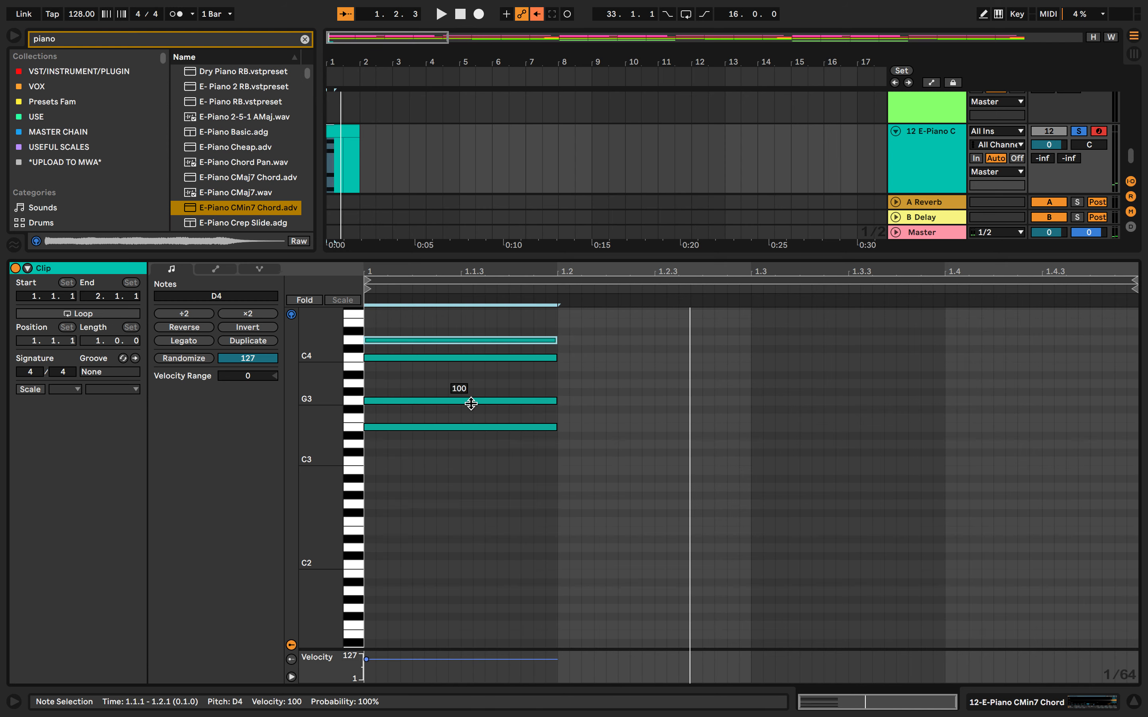
key(super+z)
key(super+z)
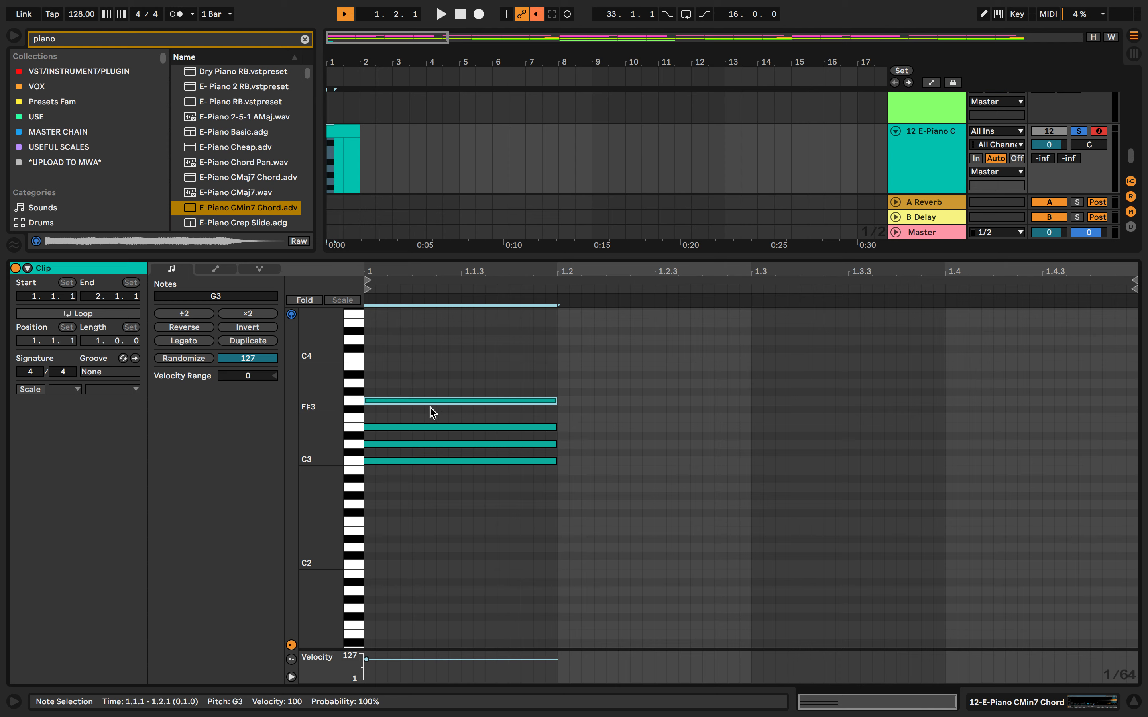
click(398, 357)
drag(398, 333, 555, 361)
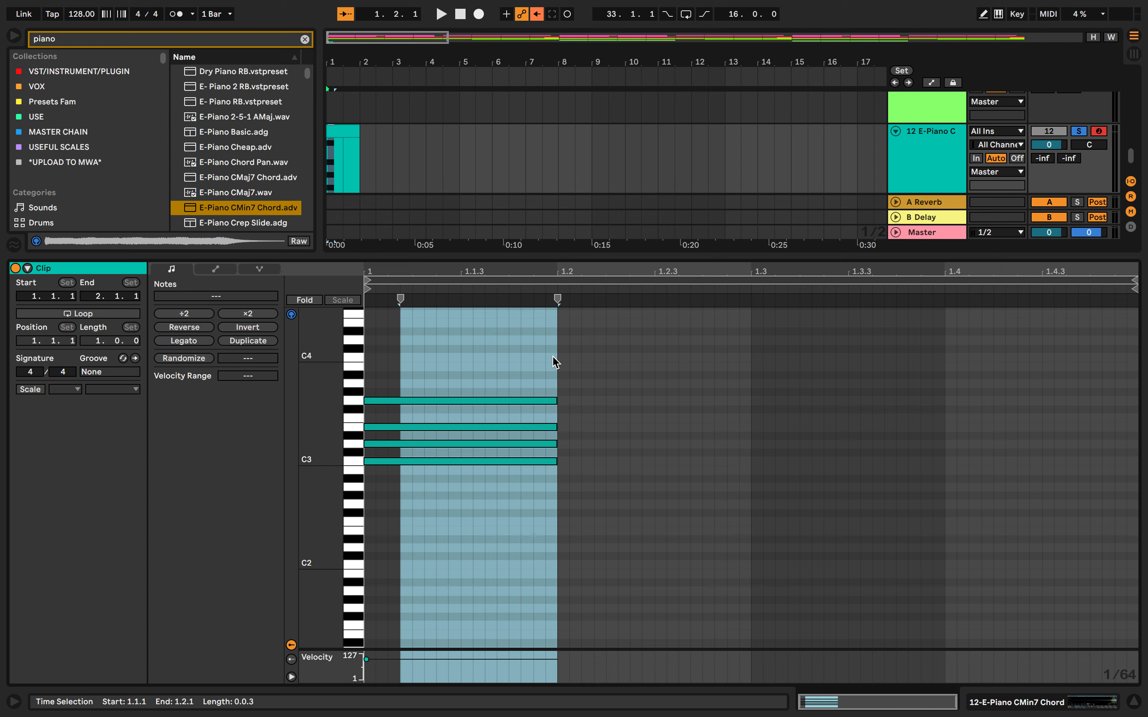
click(555, 362)
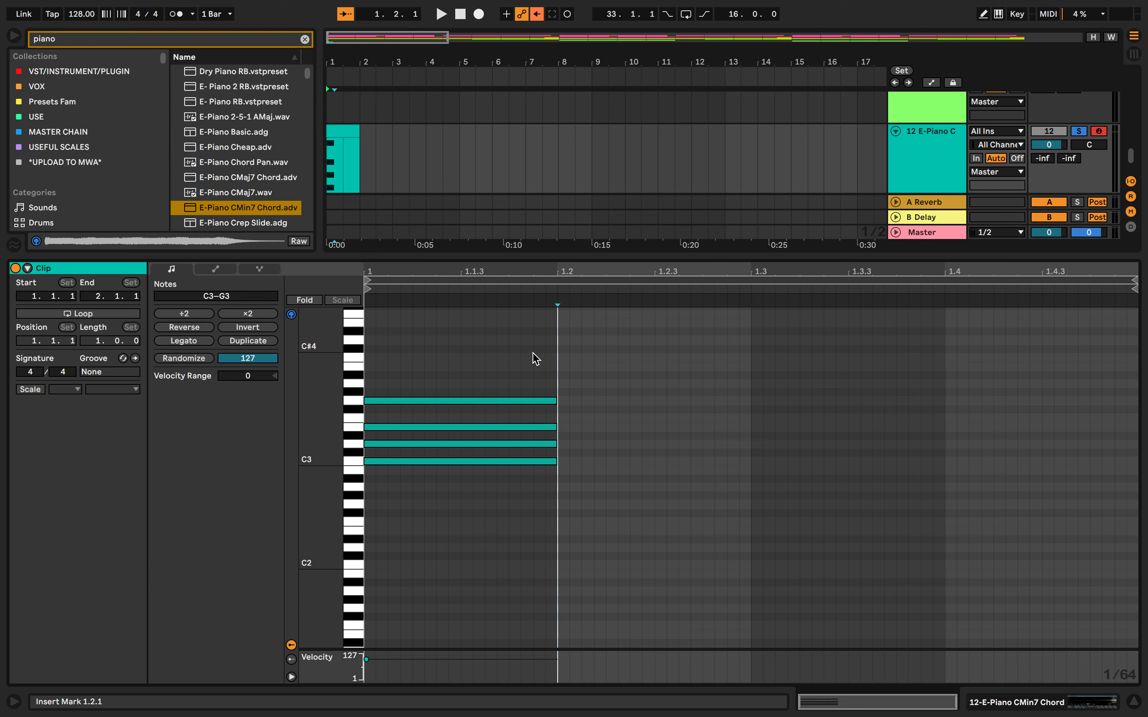
- Turn on scale highlighting for the one-bar E-Piano clip
click(344, 129)
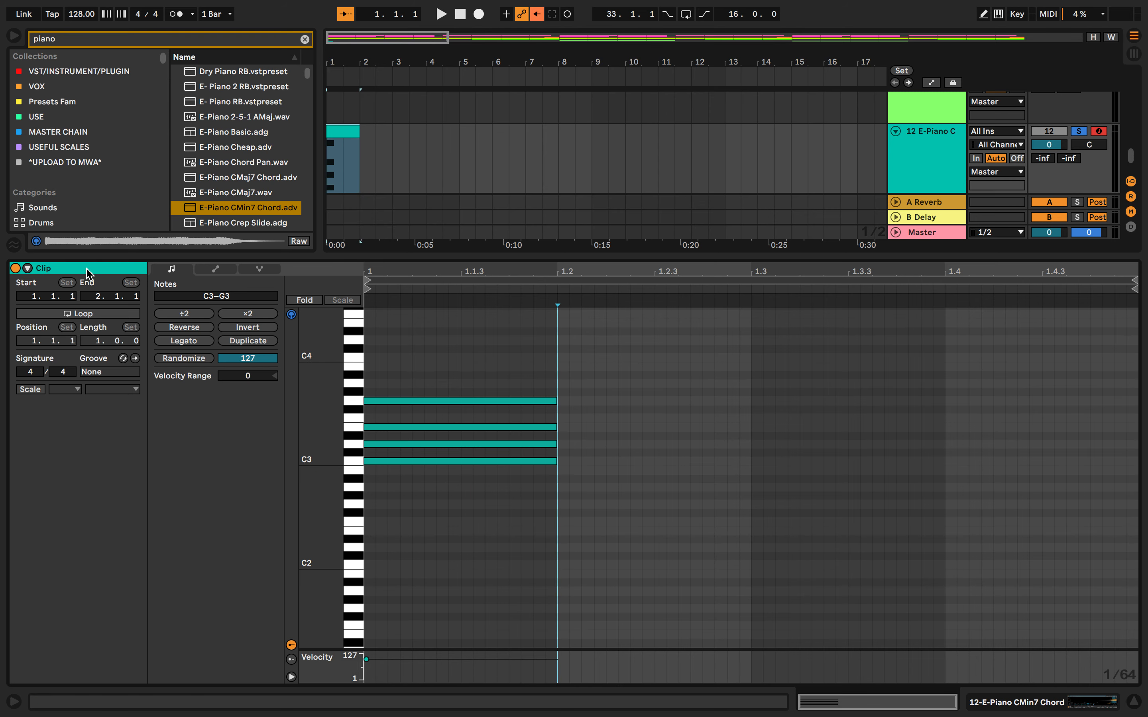
click(31, 389)
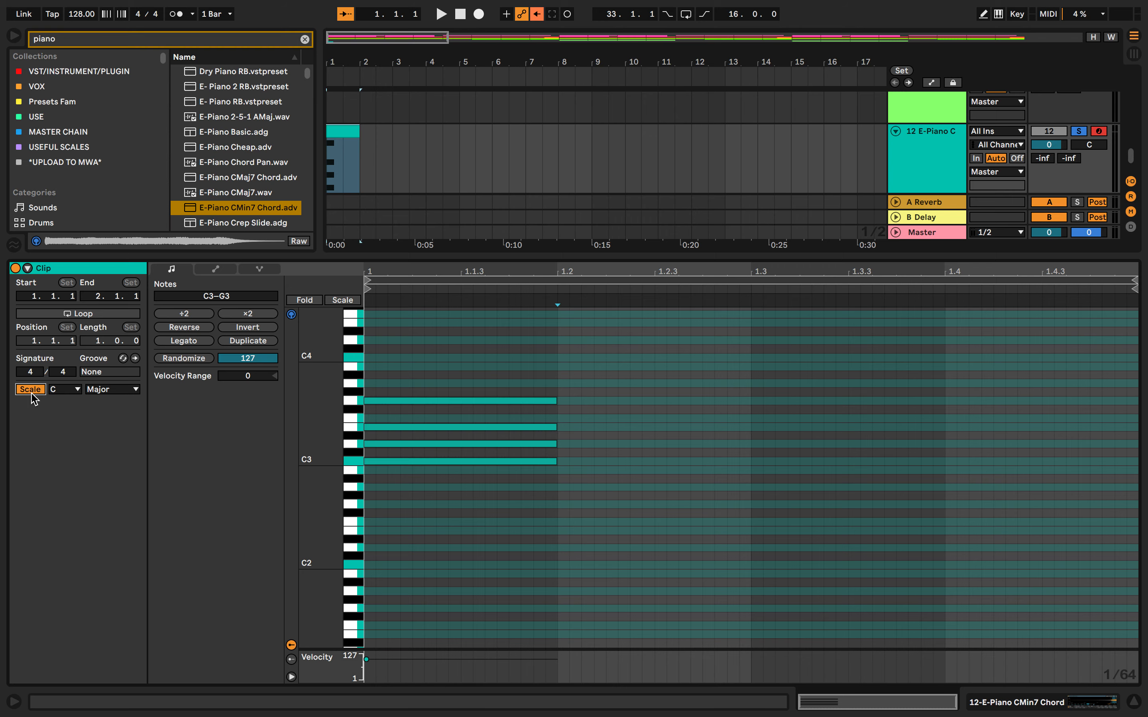
- Toggle the clip's scale highlighting off and on to compare the piano roll, leaving it on
click(35, 391)
click(36, 391)
click(37, 391)
click(38, 396)
- Try shifting the G3 and D3 chord notes down by semitones off the scale, and return them to G3 and D3
click(409, 428)
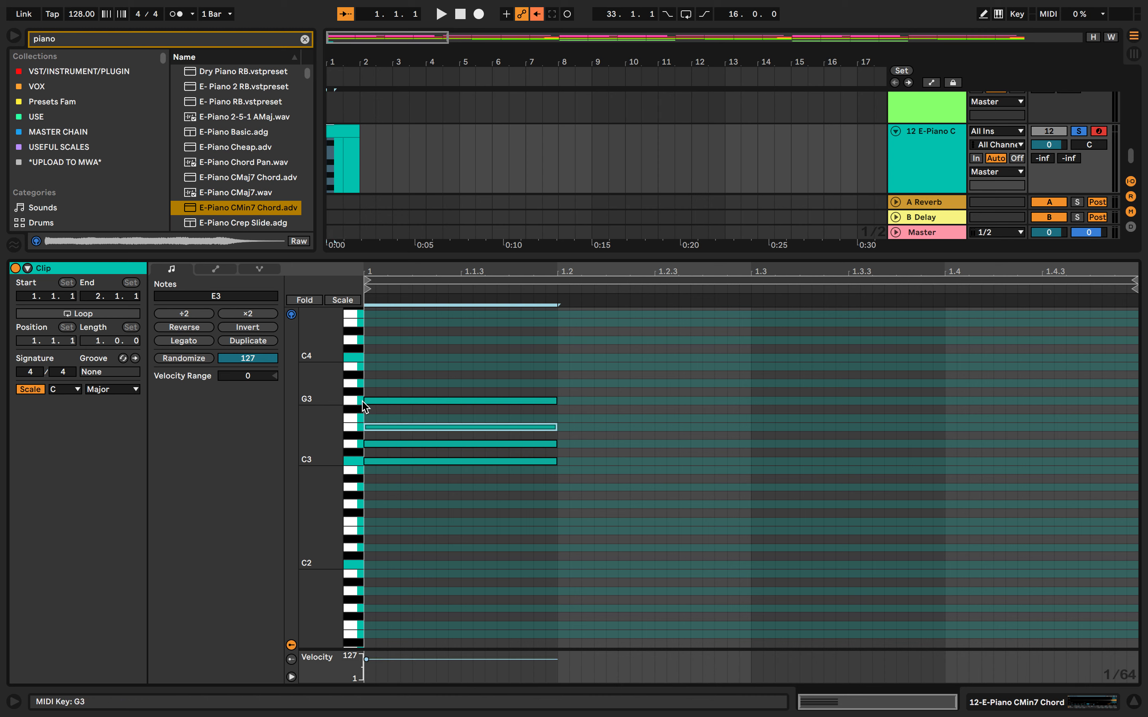
click(399, 402)
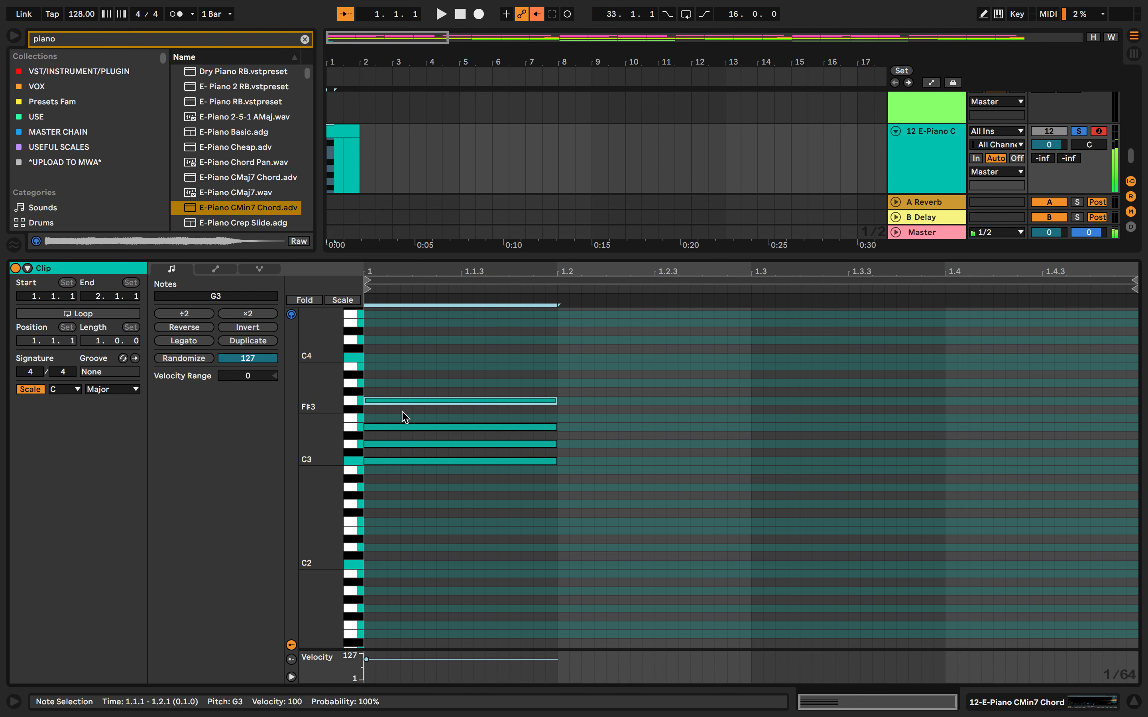
key(Down)
key(Up)
key(Down)
key(Down)
key(Down)
key(Down)
key(Down)
key(Down)
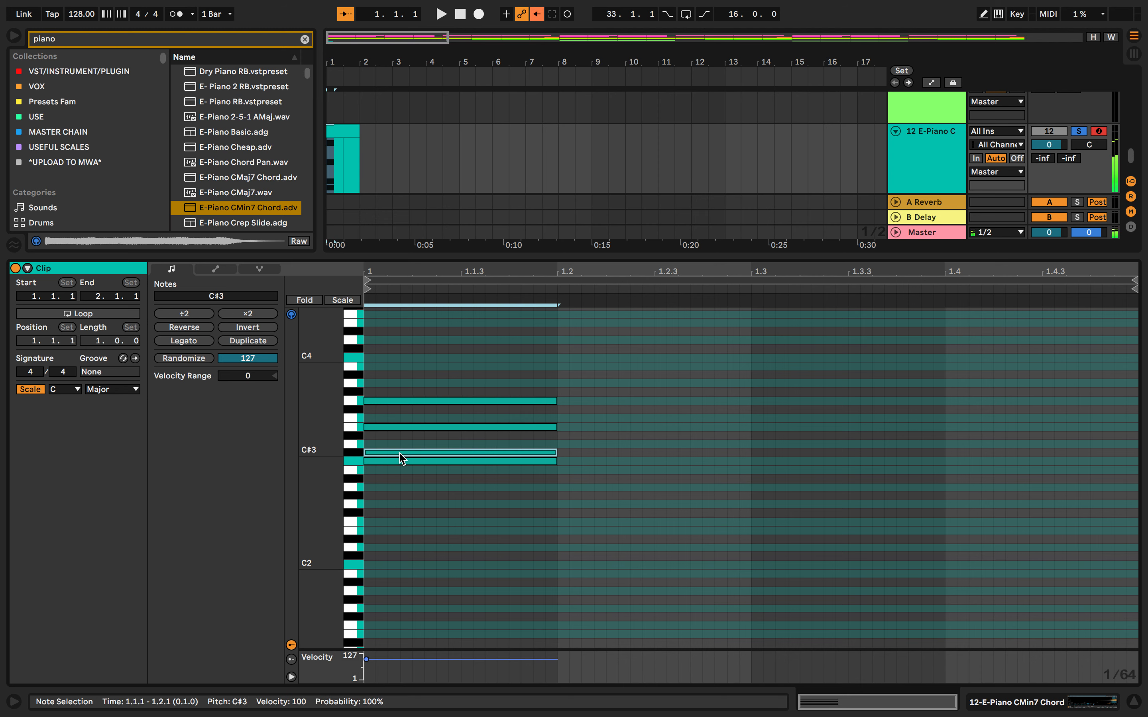
key(Up)
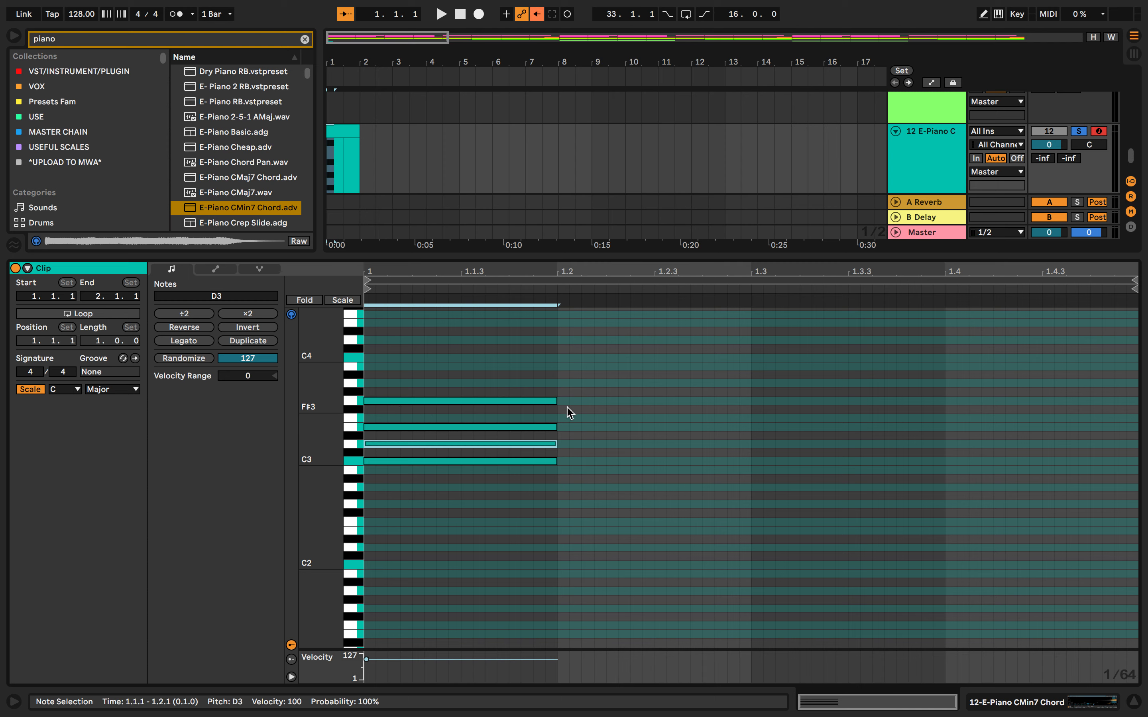
- Audition the C3 and G3 piano keys and play back the four-note chord
click(563, 446)
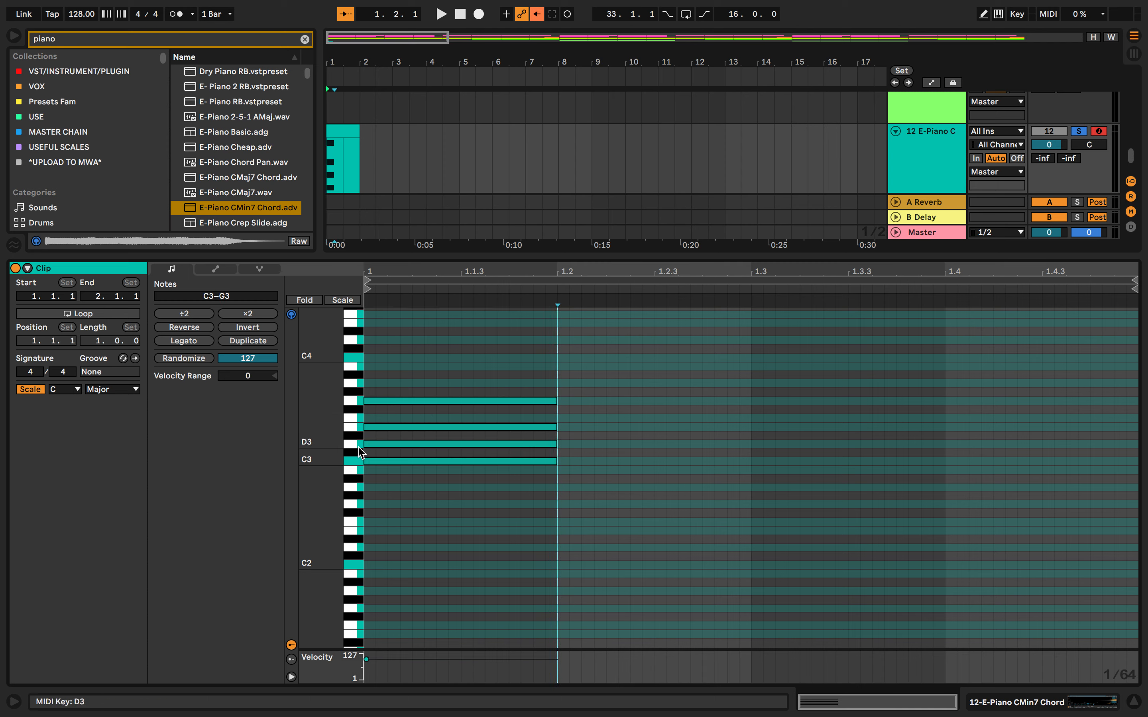
click(355, 461)
click(357, 401)
key(space)
key(space)
- Add an A3 note to the chord, lengthen it to one beat like the other notes, and play the result
double_click(372, 384)
key(shift+Right)
key(shift+Right)
key(shift+Right)
key(shift+Right)
key(shift+Right)
key(shift+Right)
key(shift+Right)
key(shift+Right)
key(shift+Right)
key(shift+Right)
key(shift+Right)
key(shift+Right)
key(shift+Right)
key(shift+Right)
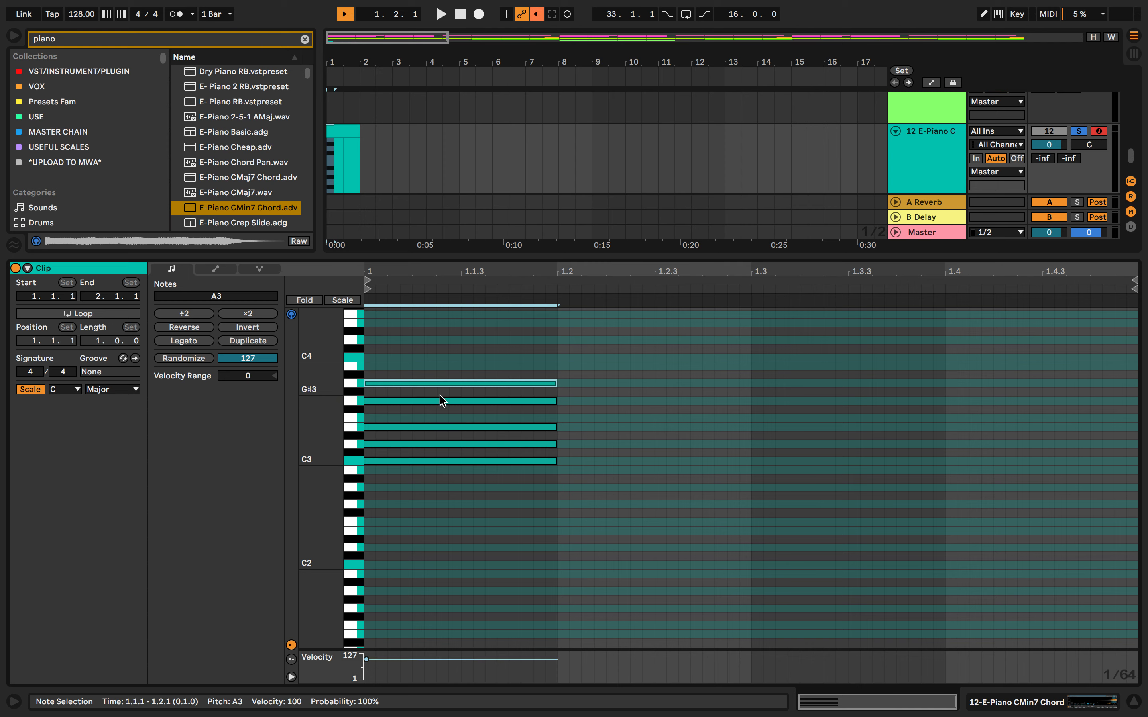
key(space)
key(space)
- Add a one-beat B3 note above A3 and play the chord
click(371, 368)
drag(371, 369, 553, 353)
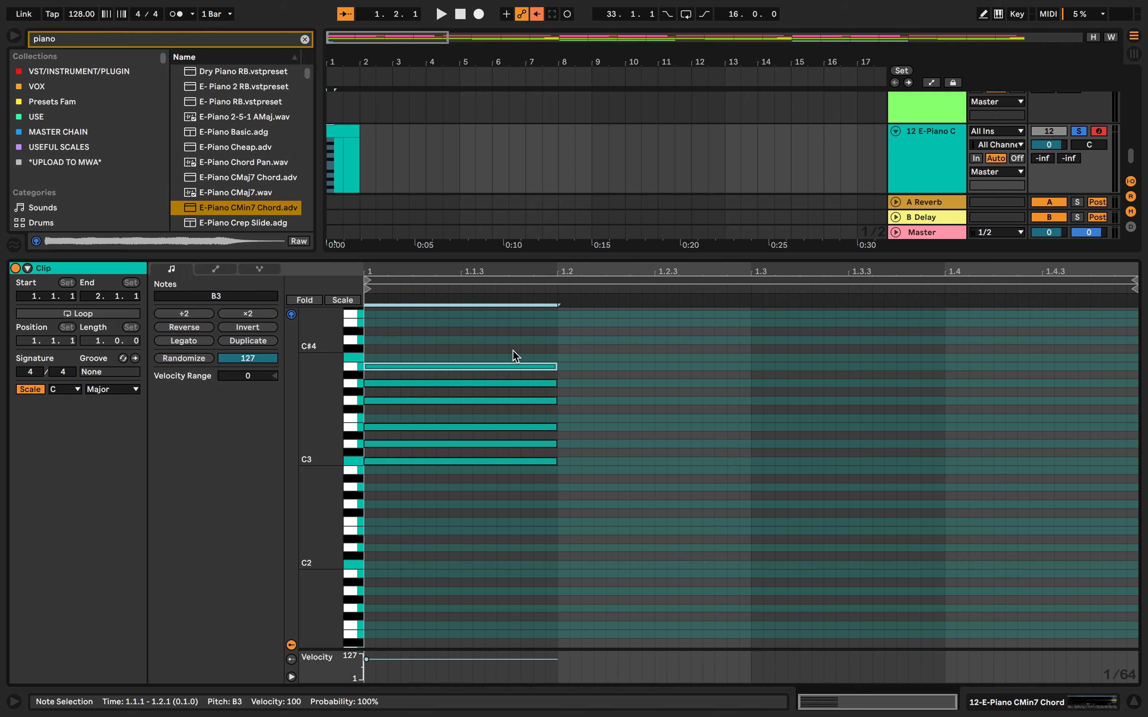
key(space)
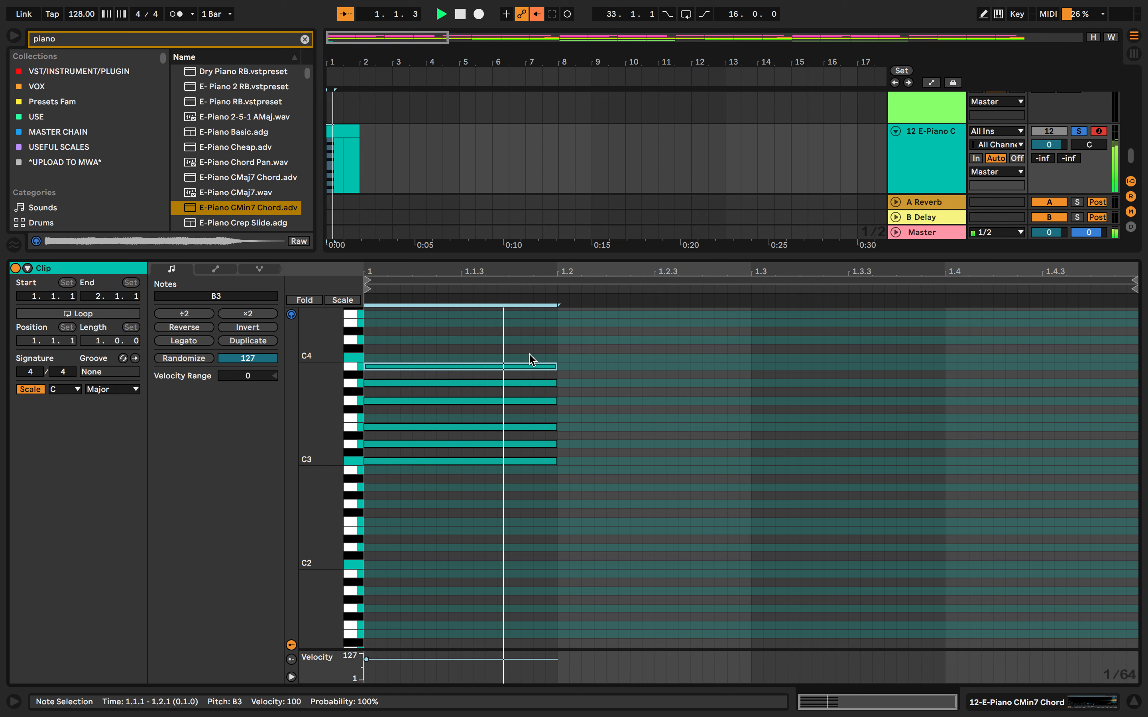
key(space)
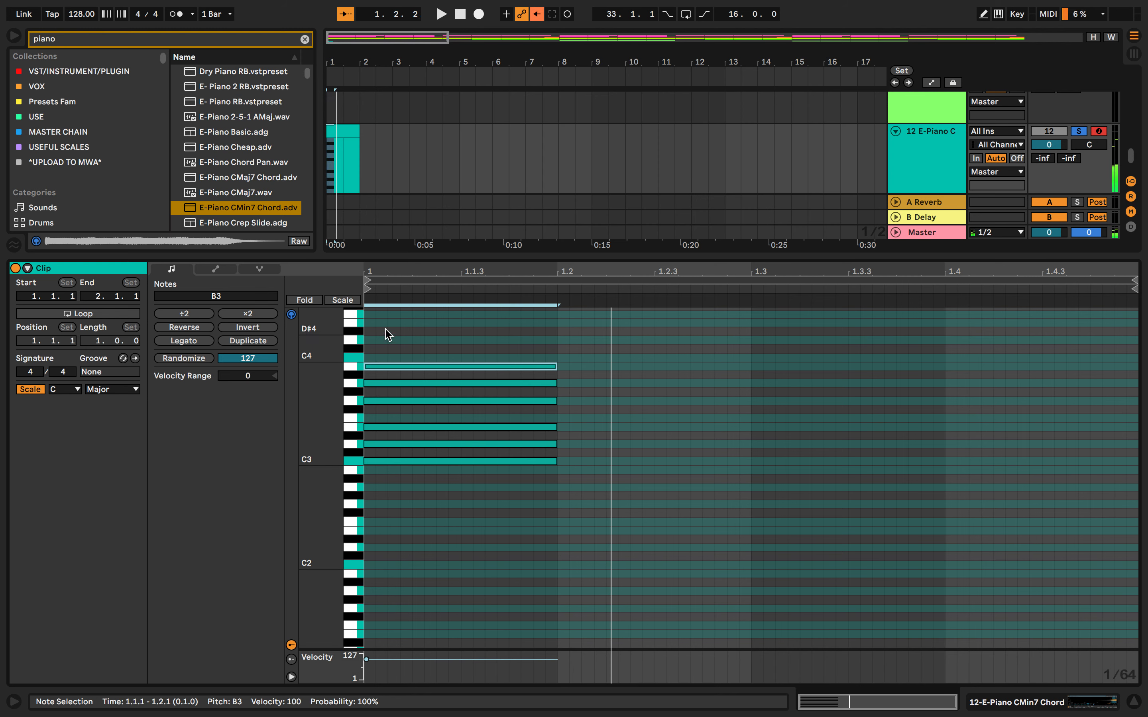
- Review the root note choices, keep C, and set the clip's scale to Minor
click(60, 389)
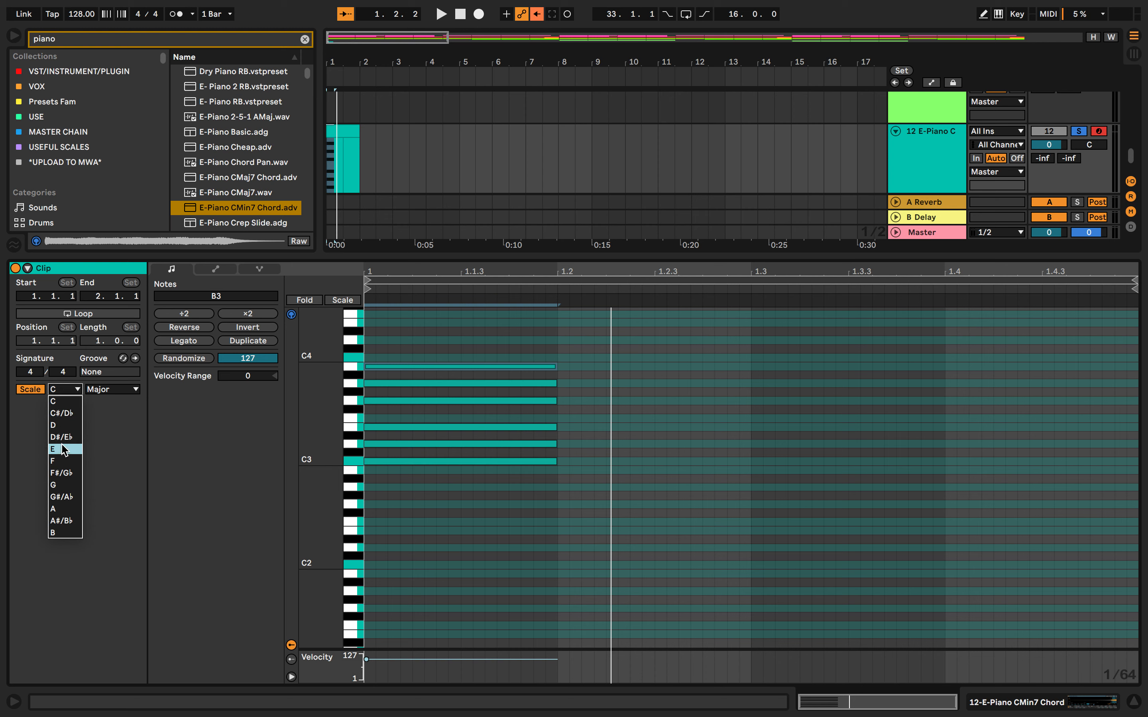
click(74, 388)
click(73, 388)
click(116, 392)
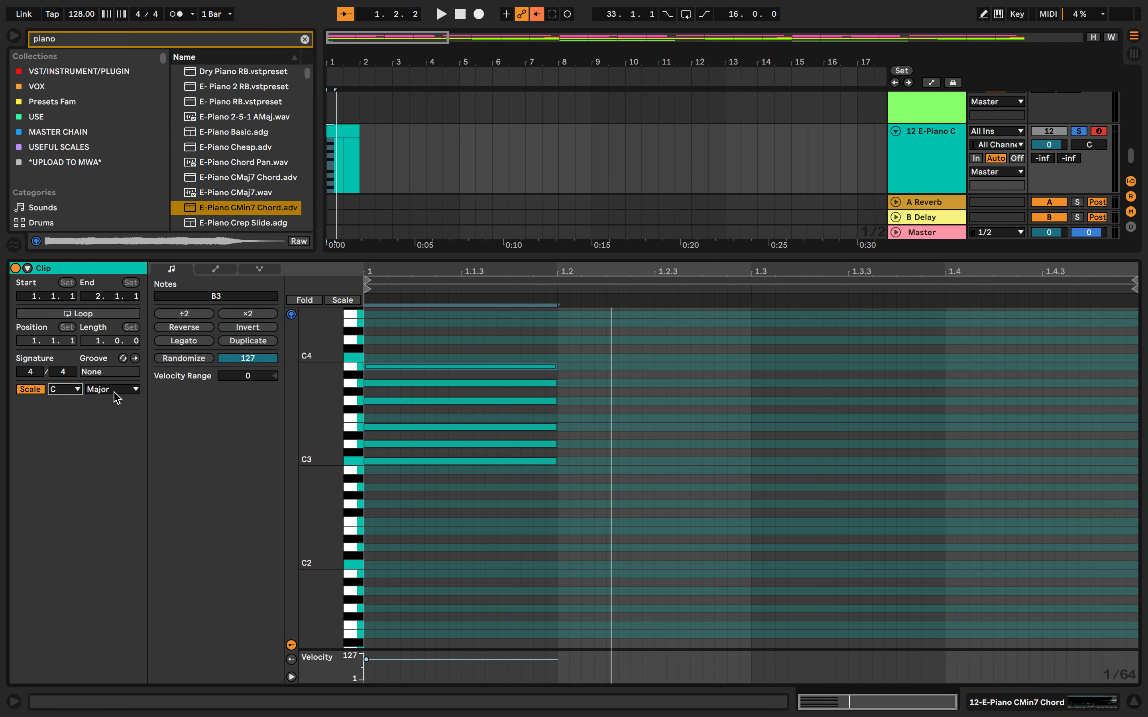
click(112, 389)
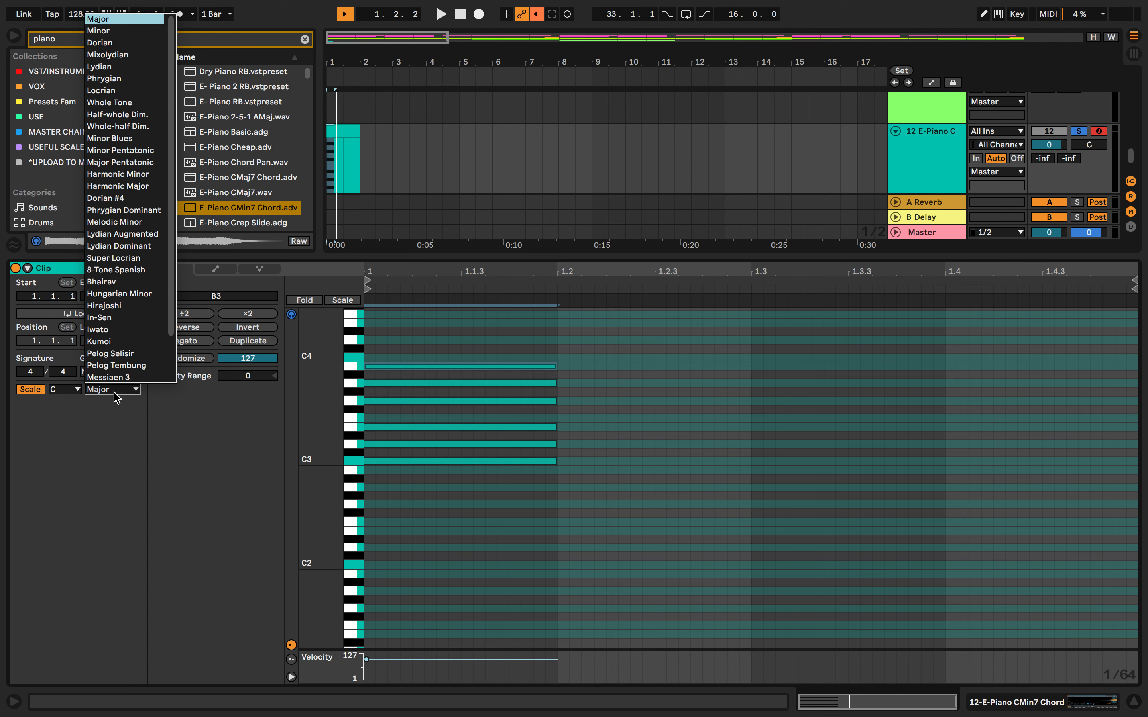
click(95, 33)
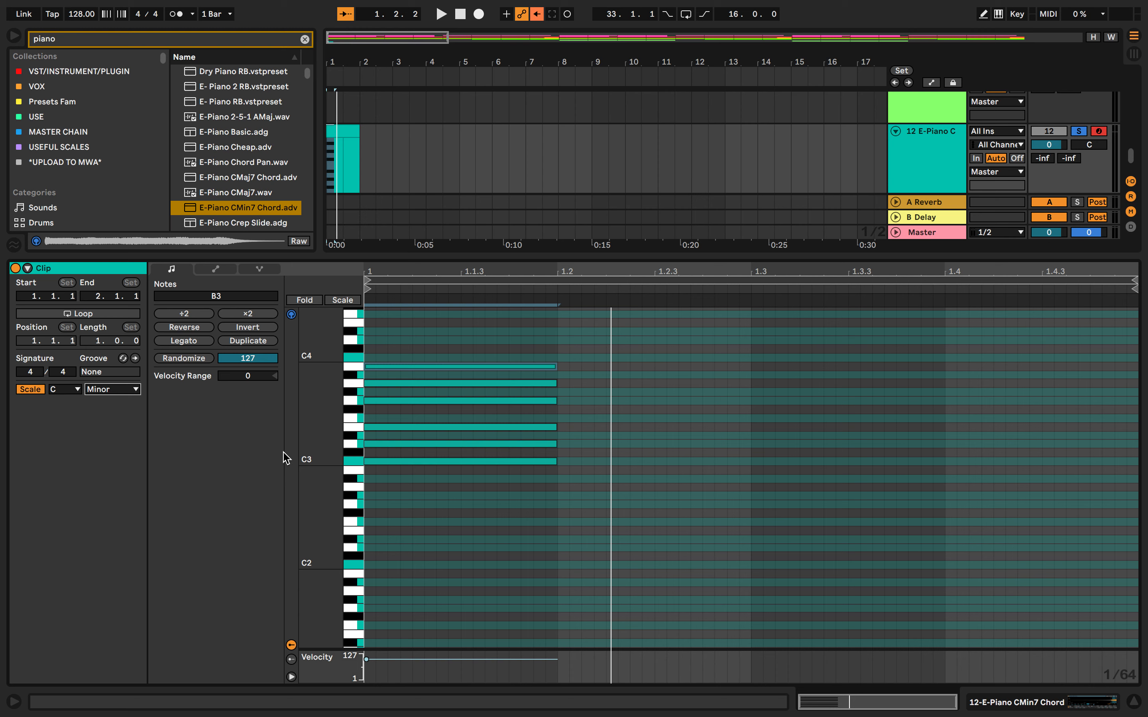
- Fit the chord to C Minor by moving B3 to B♭3, A3 to A♭3 and E3 to F3, and play it
click(535, 339)
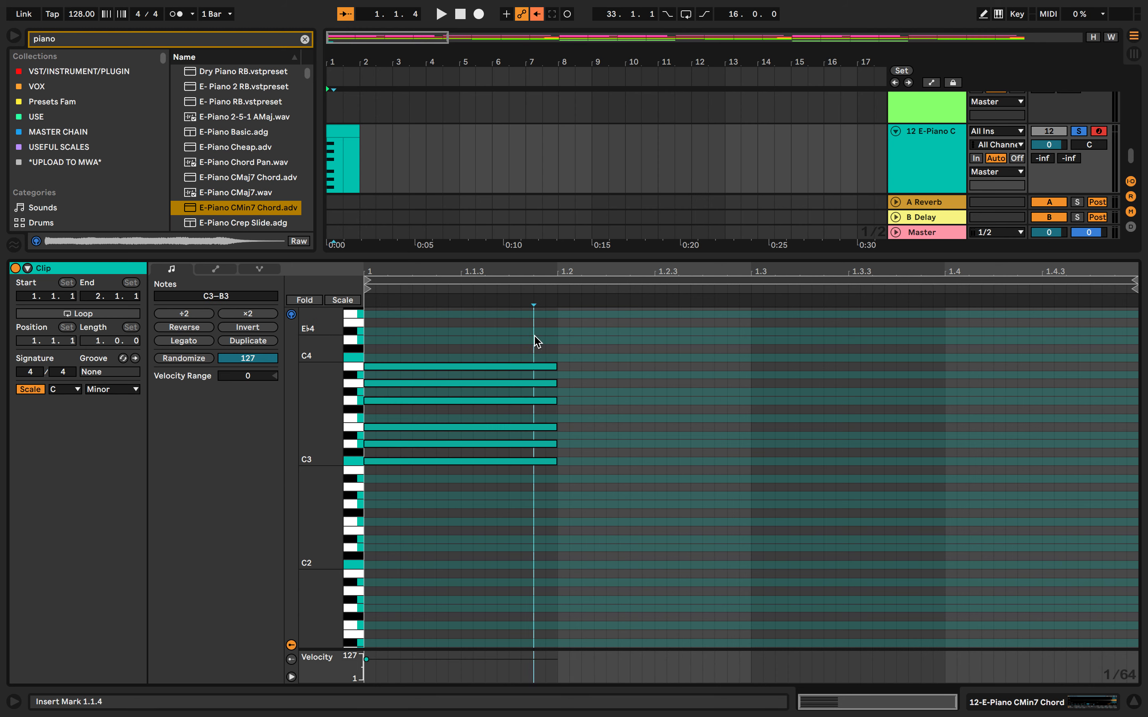
click(520, 367)
key(Down)
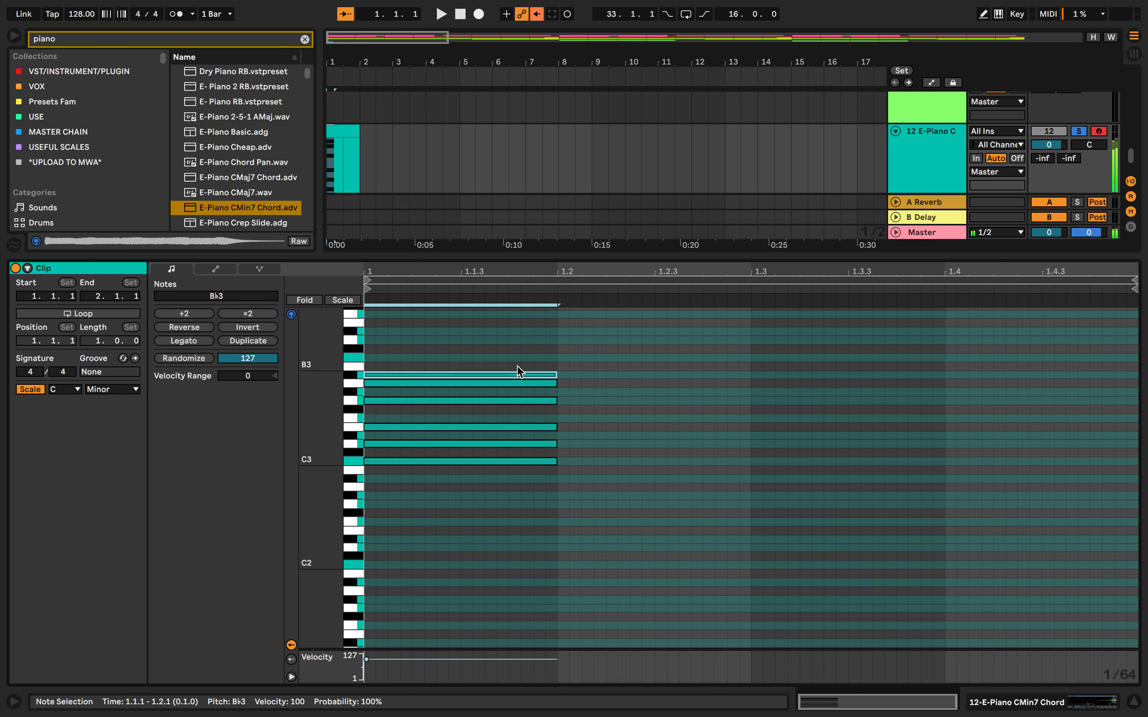
drag(595, 369, 545, 388)
key(Down)
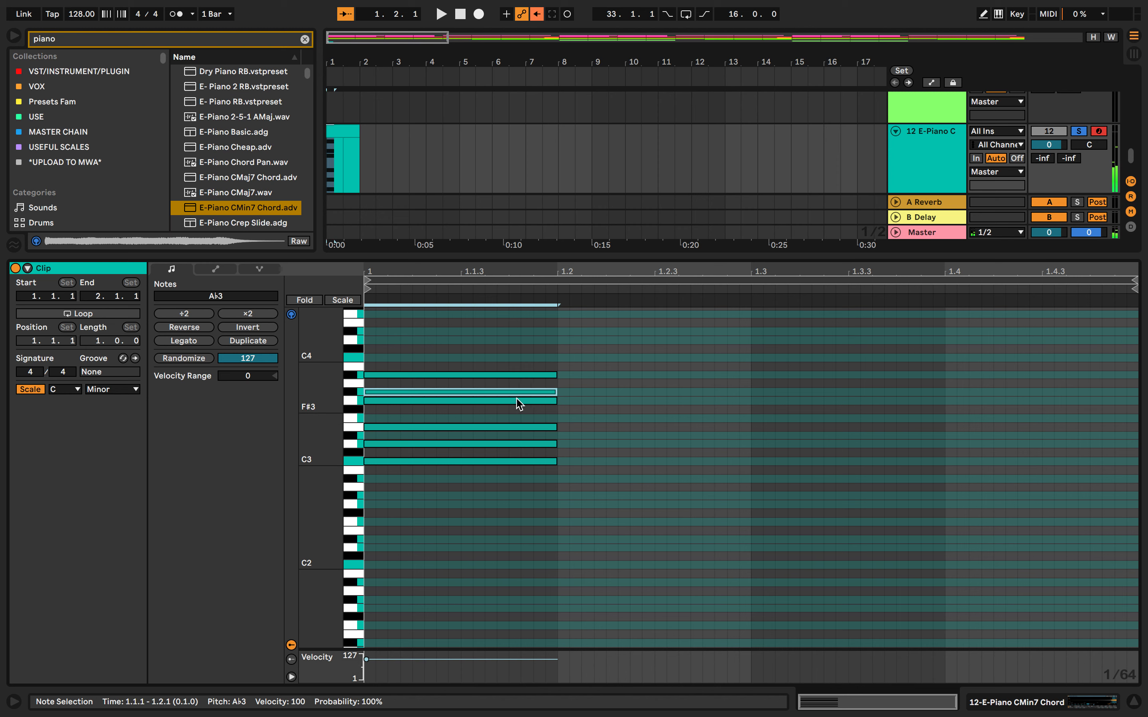
click(544, 427)
key(Up)
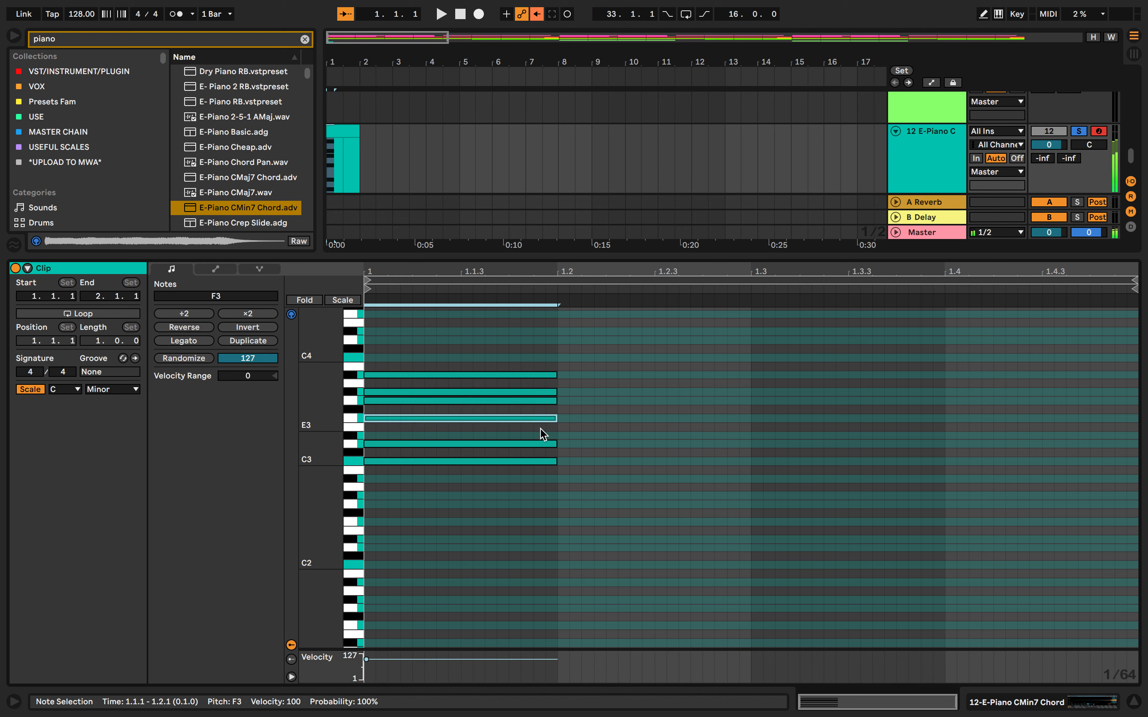
key(space)
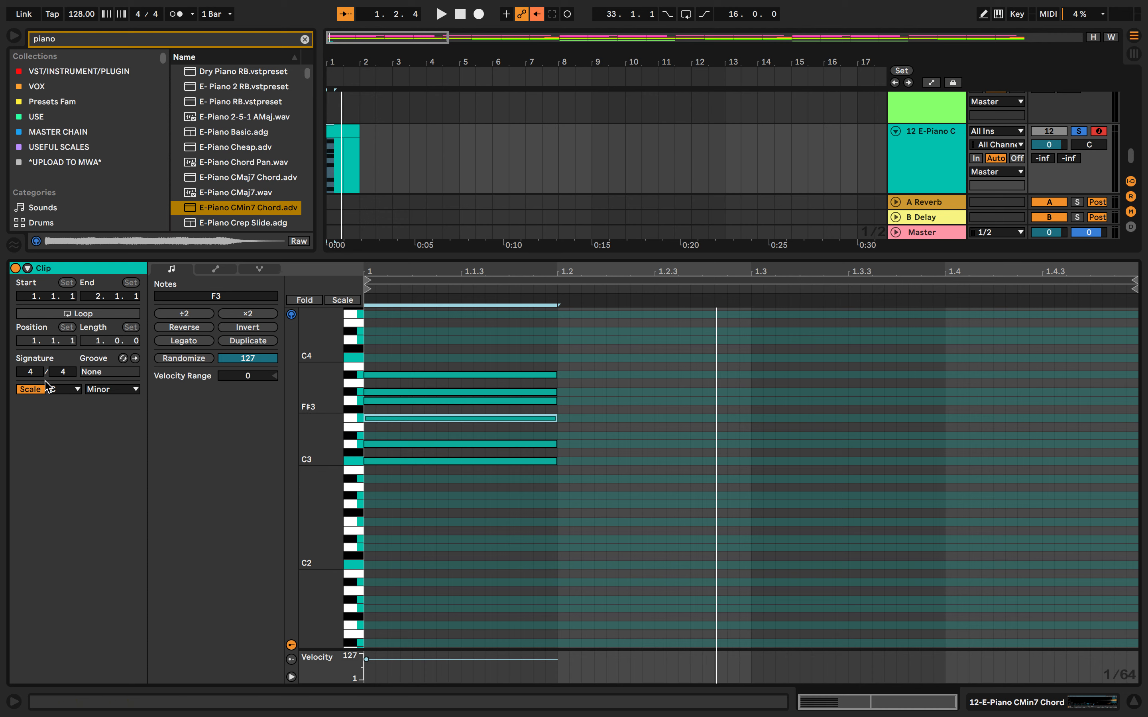
- Browse the available scales and set the clip's scale to Phrygian
click(115, 390)
click(115, 391)
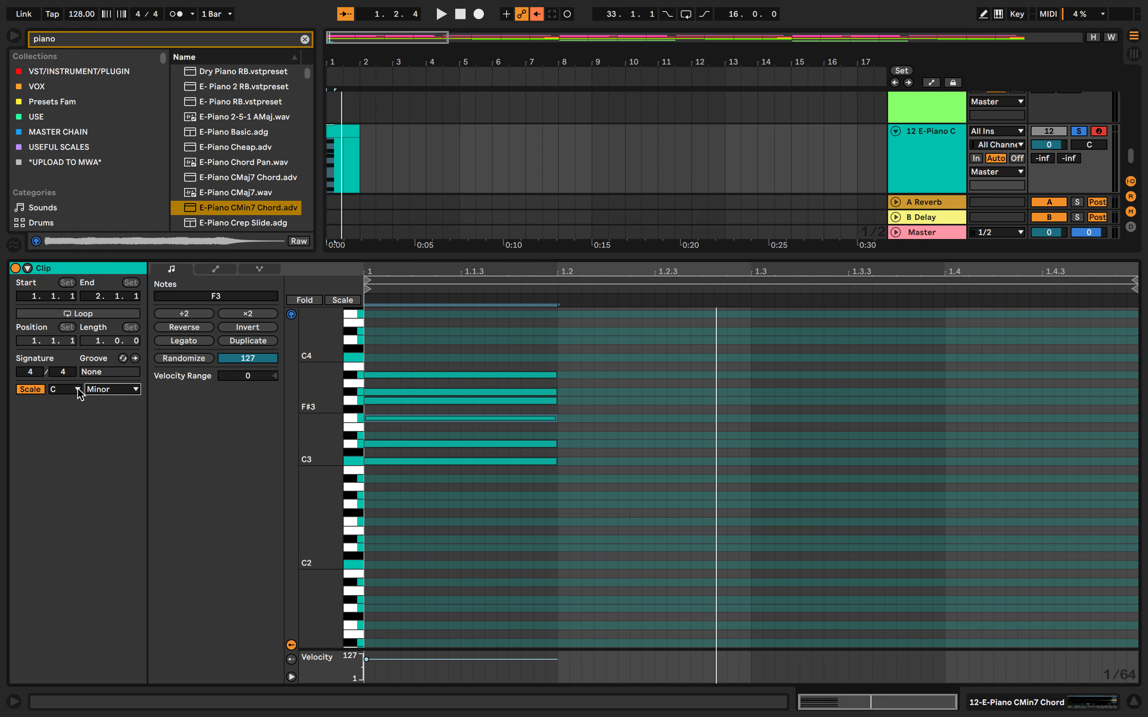
click(97, 390)
scroll(133, 135, down, 4)
scroll(133, 135, up, 4)
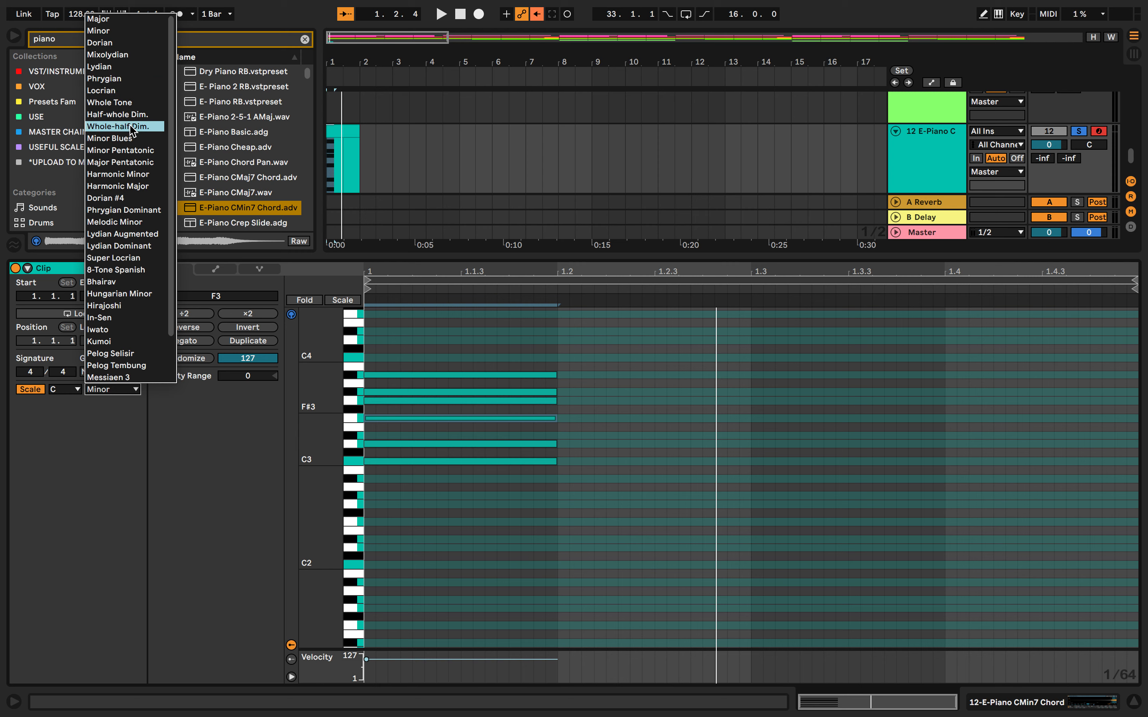
scroll(133, 142, down, 2)
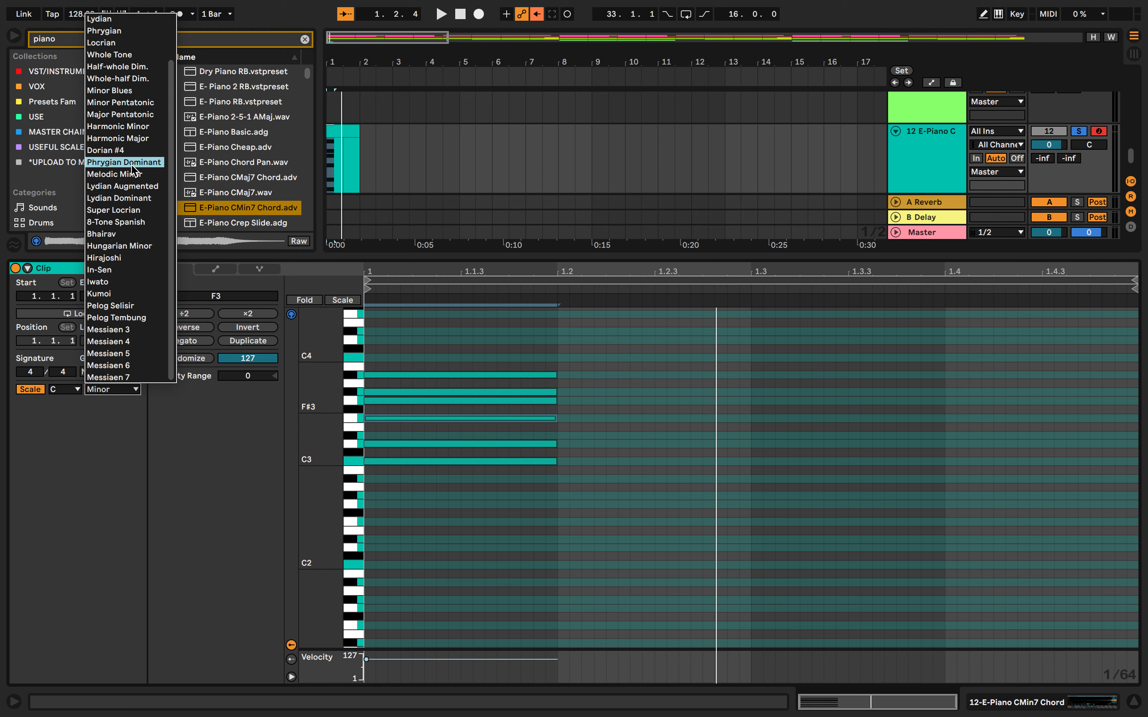
scroll(135, 169, up, 4)
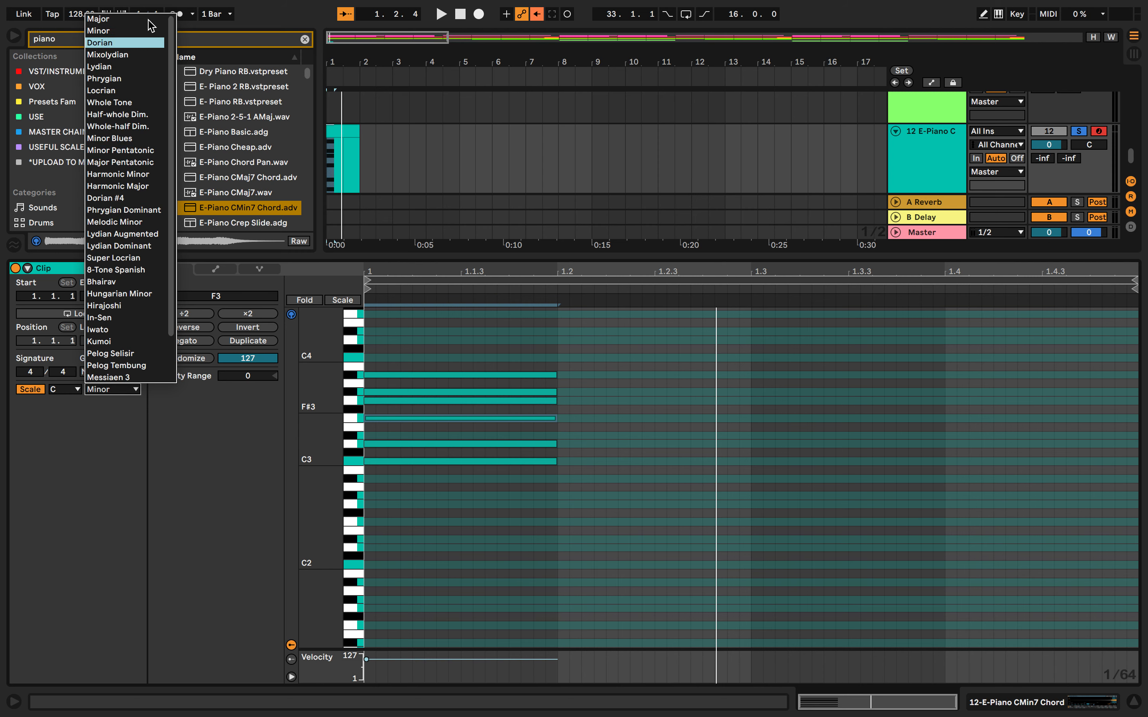
click(129, 79)
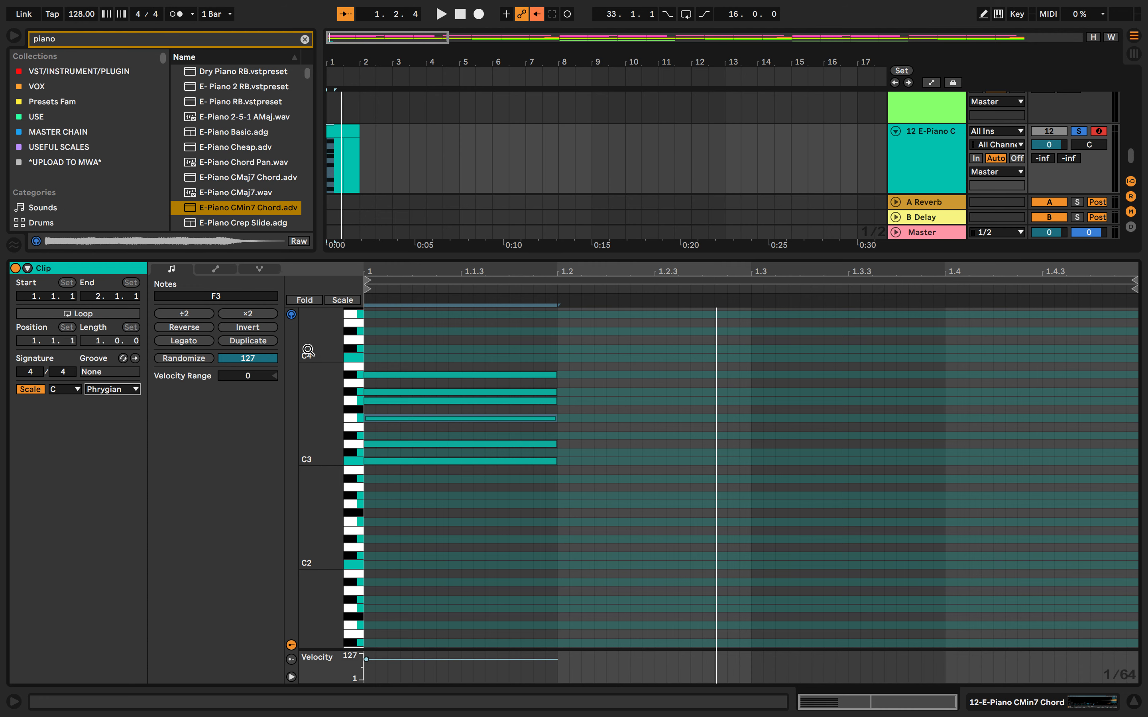
- Look through the scale choices again and set the clip's scale to Major
click(116, 389)
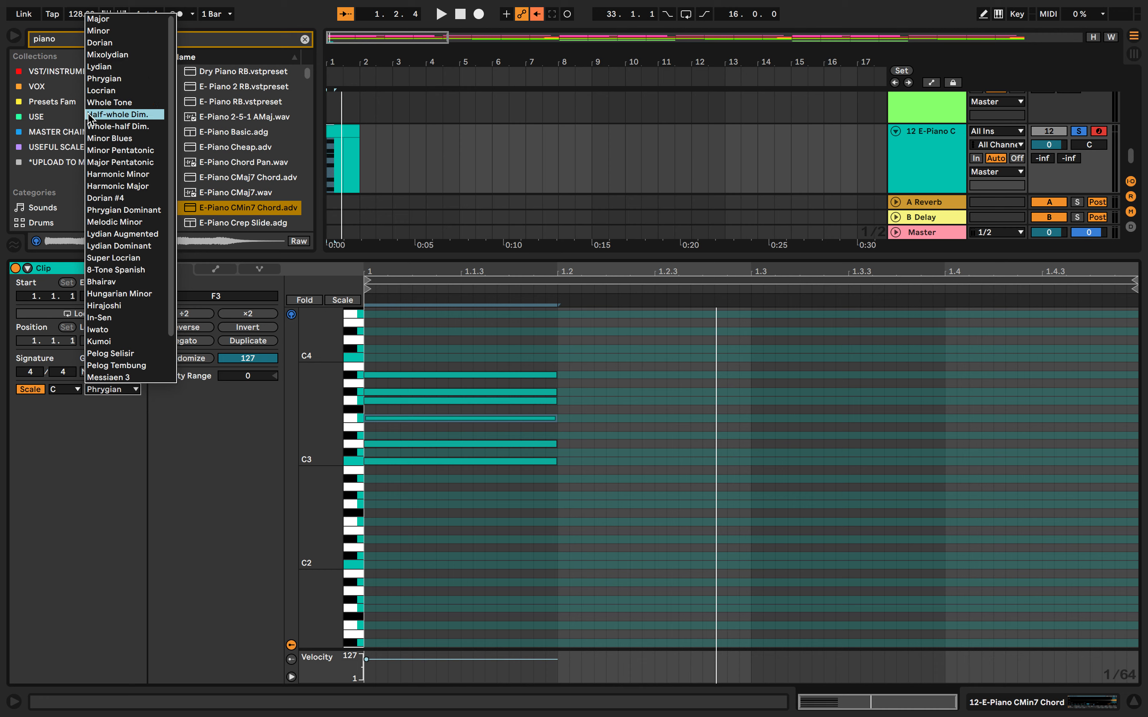
click(120, 461)
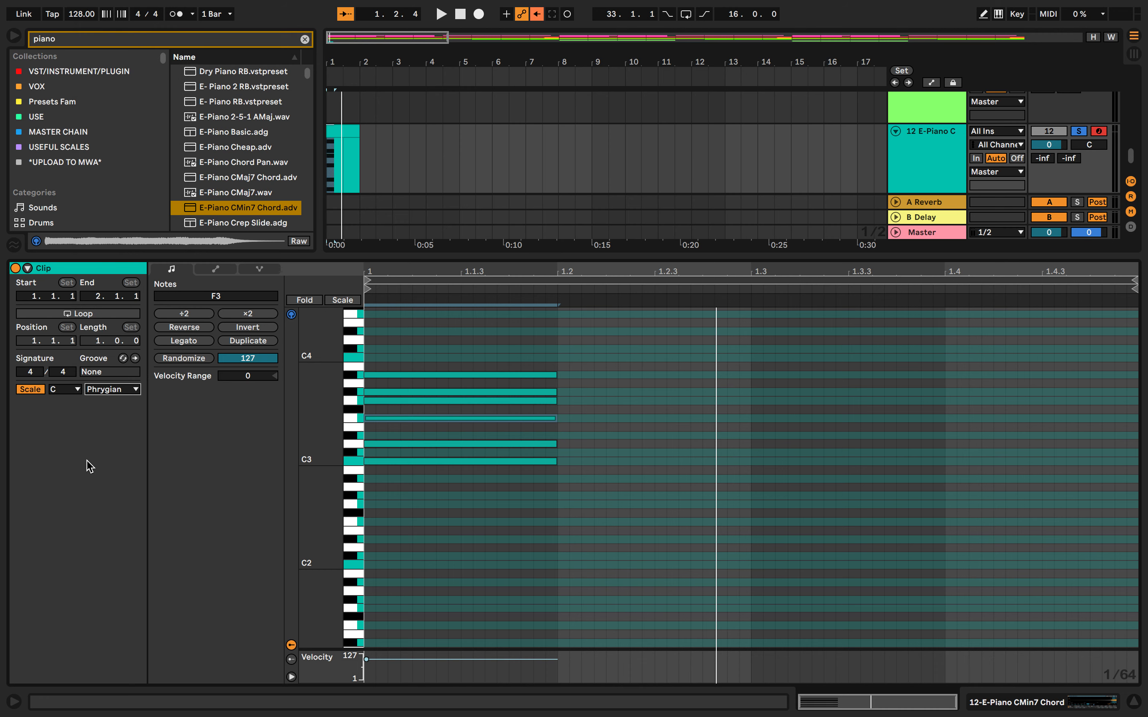
click(103, 395)
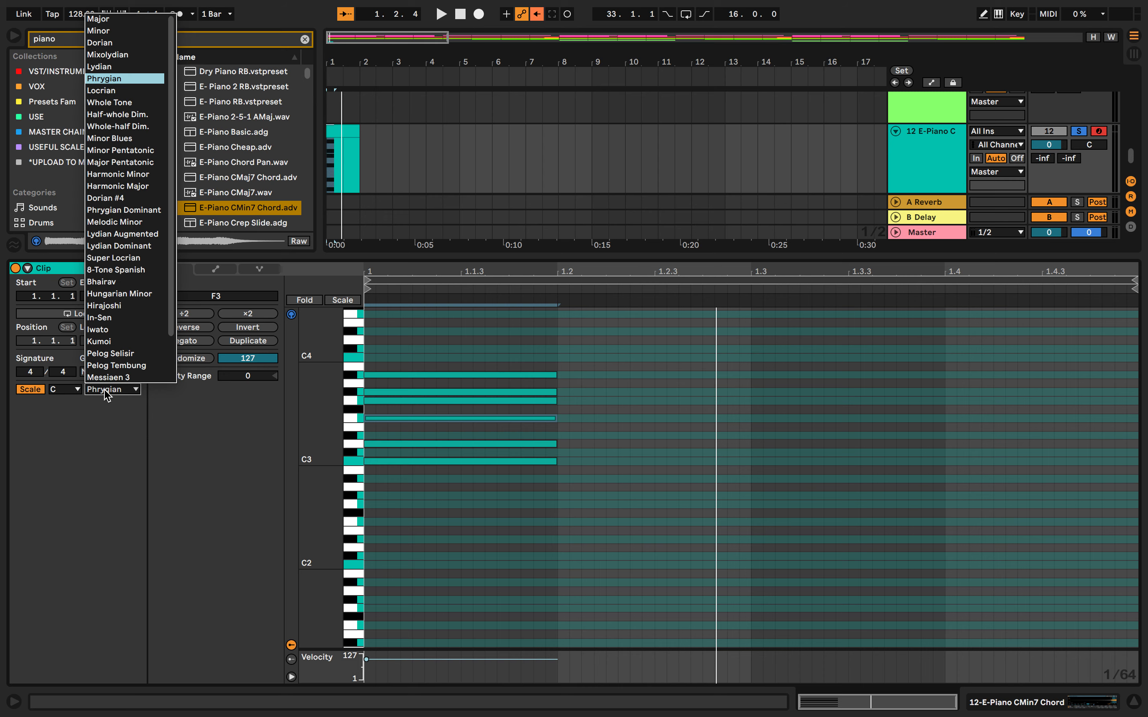
click(125, 22)
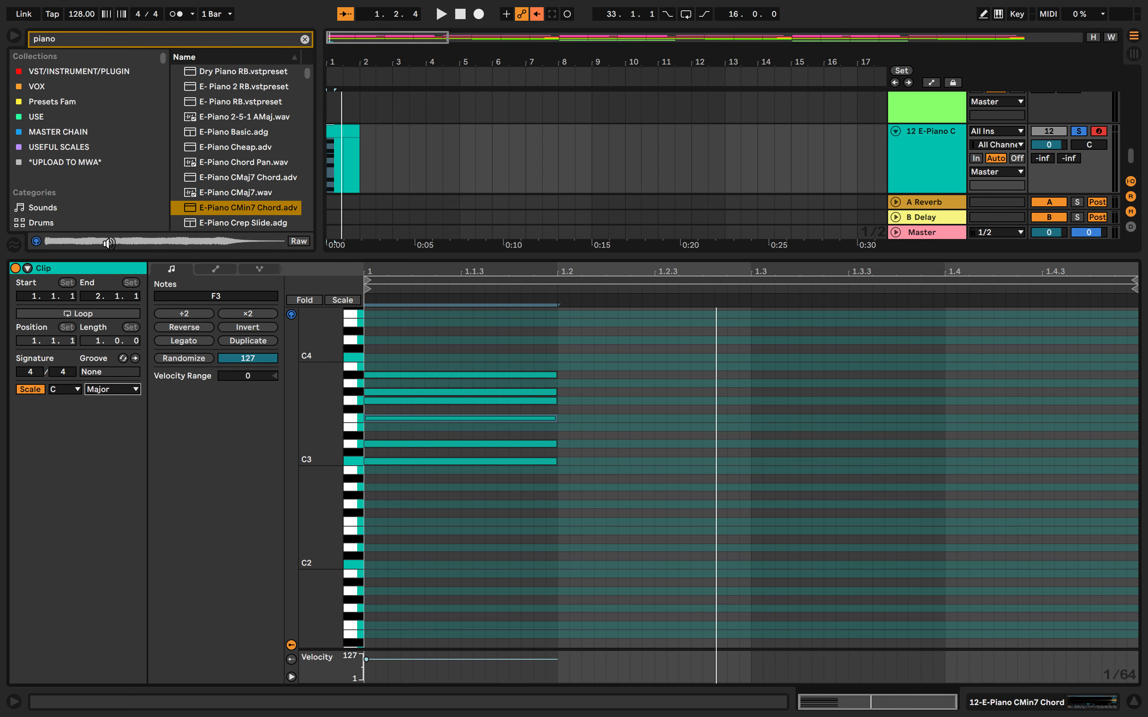
- Change the clip's scale root to F and its scale to Minor
click(69, 391)
click(67, 459)
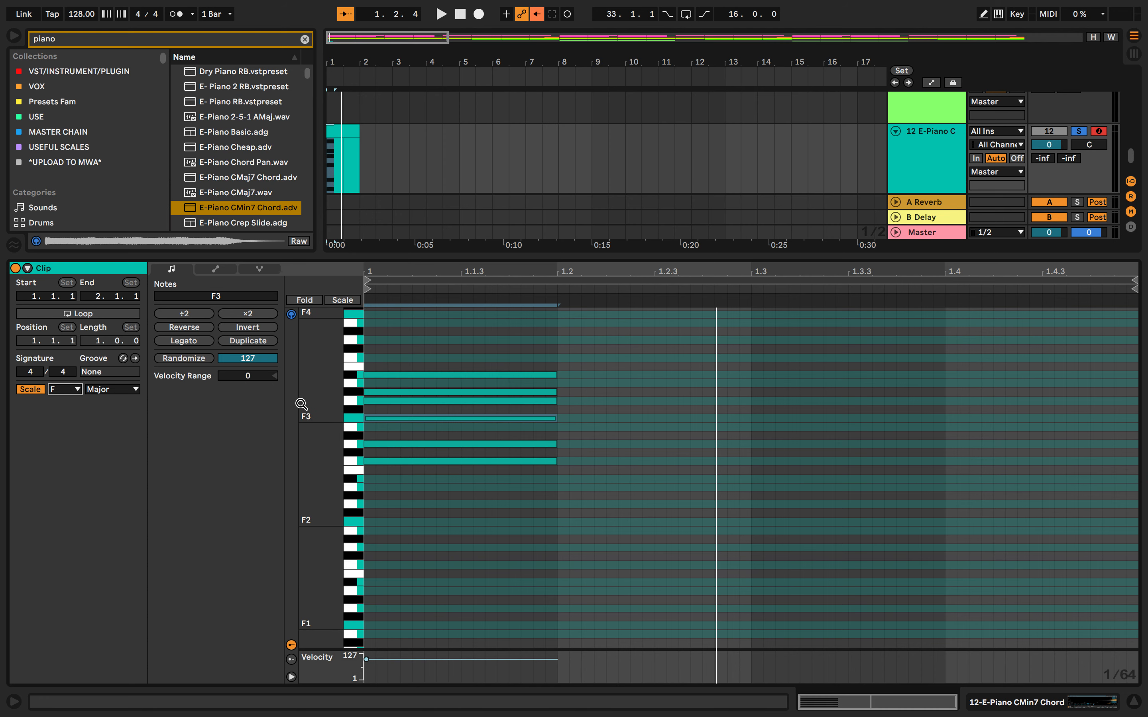
click(137, 390)
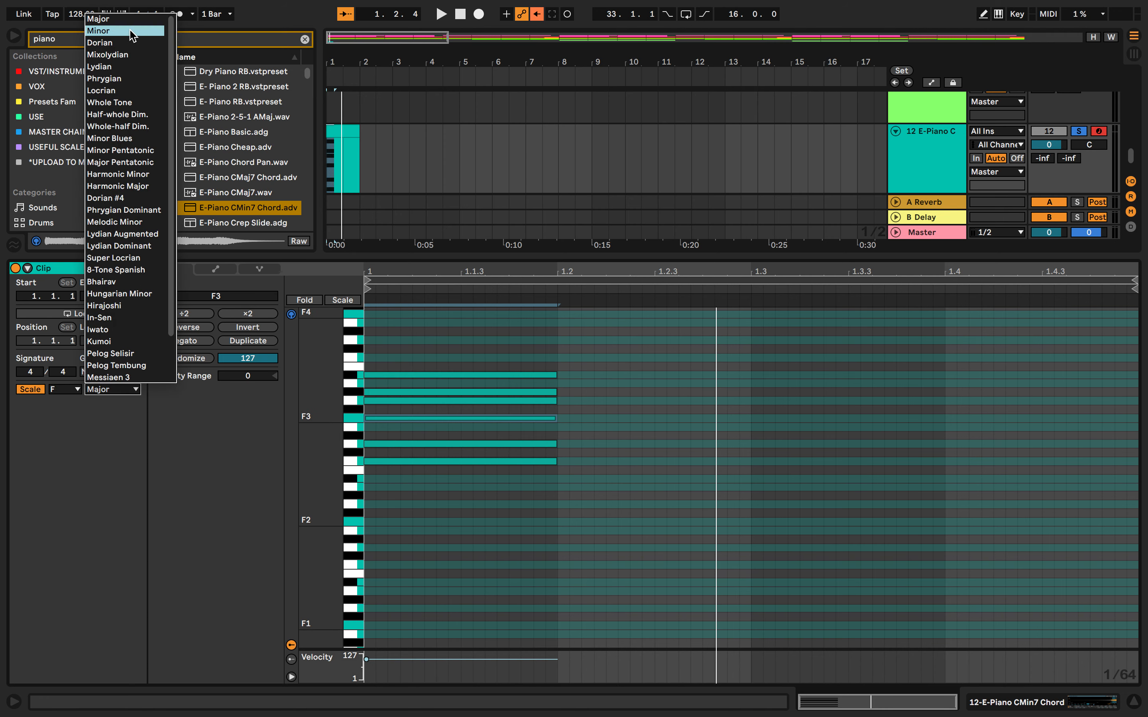
click(98, 31)
- Raise the out-of-scale D3 note to E♭3 and play the chord
click(497, 428)
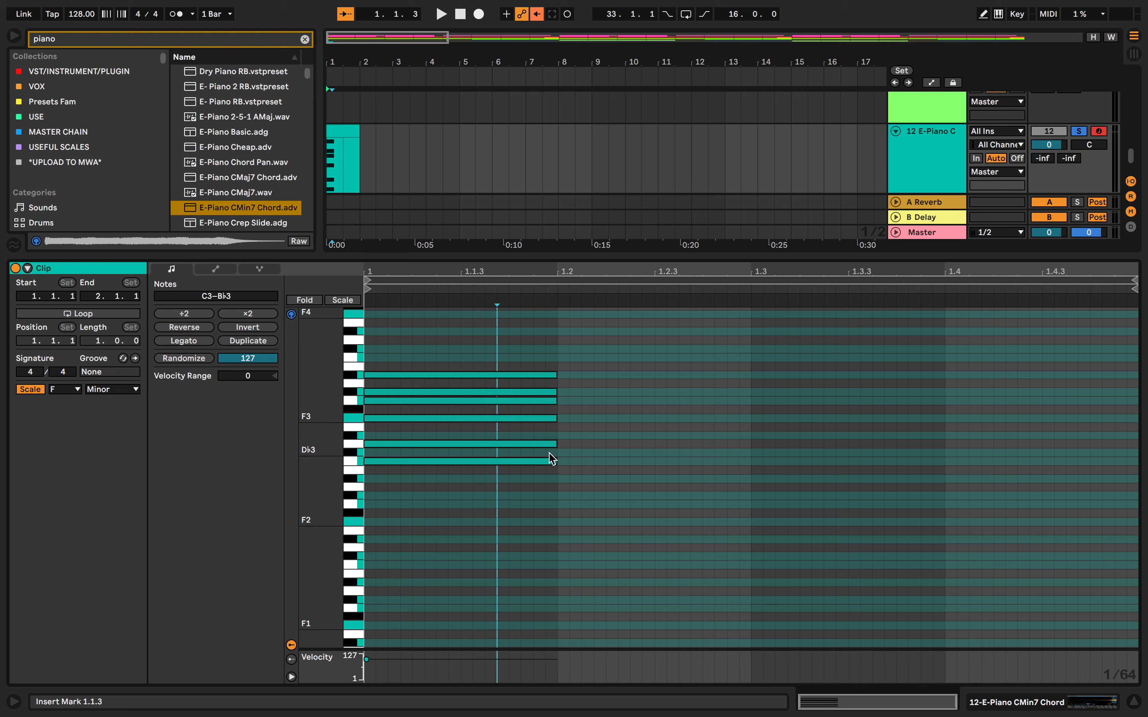
click(409, 443)
key(Up)
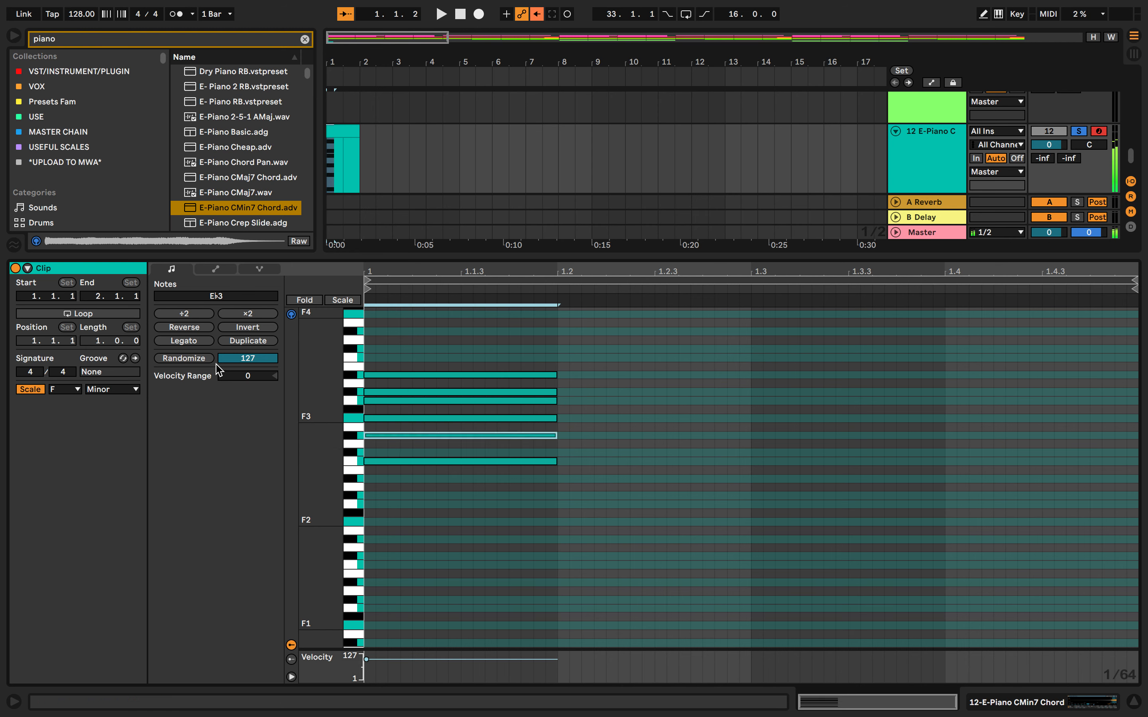
key(space)
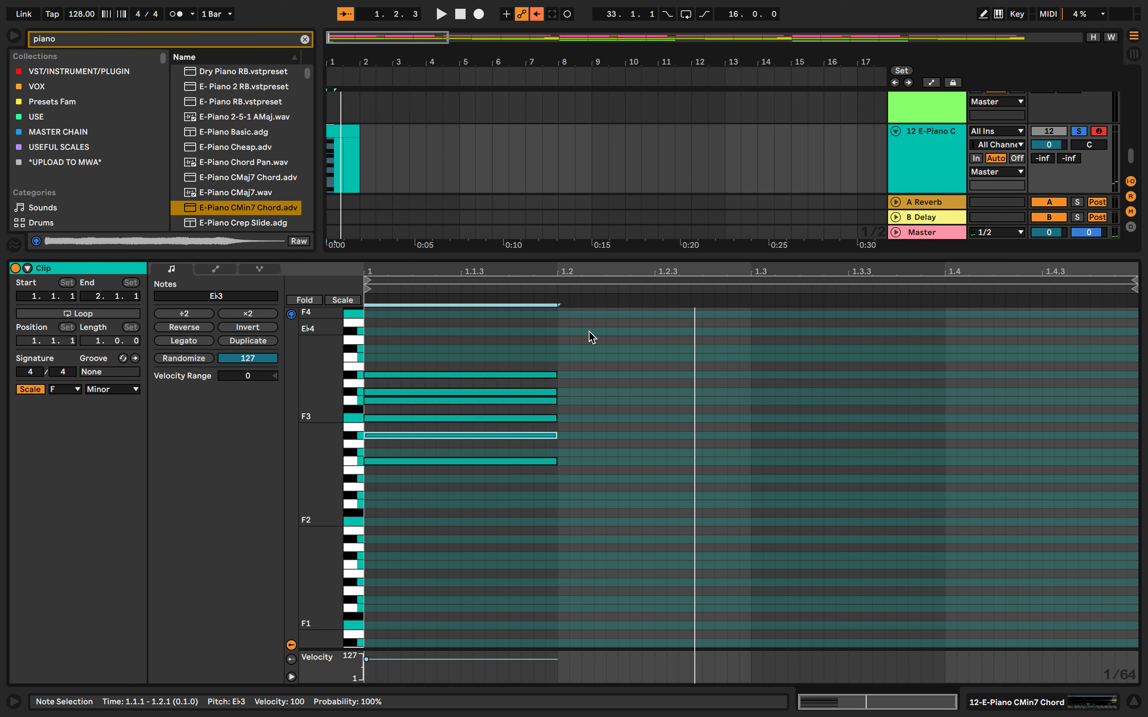
- Switch the F Minor highlighting off and on repeatedly to compare the views, leaving it on
click(32, 390)
click(32, 391)
click(33, 392)
click(34, 392)
click(34, 392)
click(34, 391)
click(30, 393)
click(28, 393)
click(30, 397)
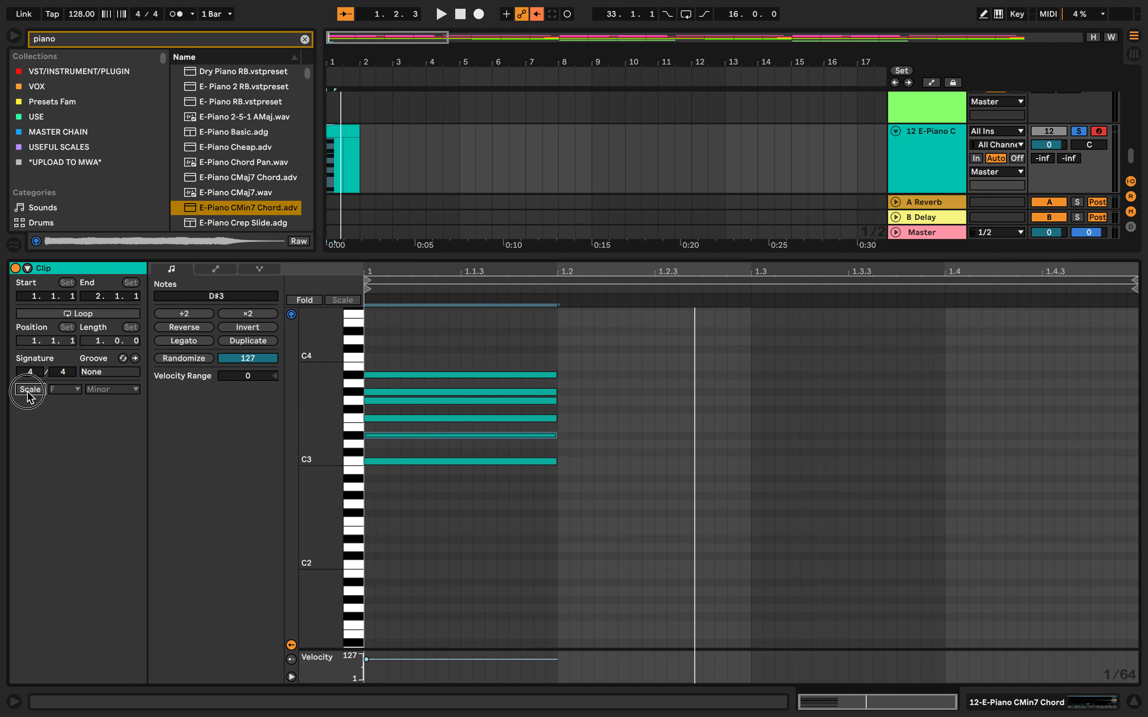
click(29, 397)
- Audition the piano keys from F4 down to F2 and check the root note choices, keeping F
drag(354, 314, 359, 523)
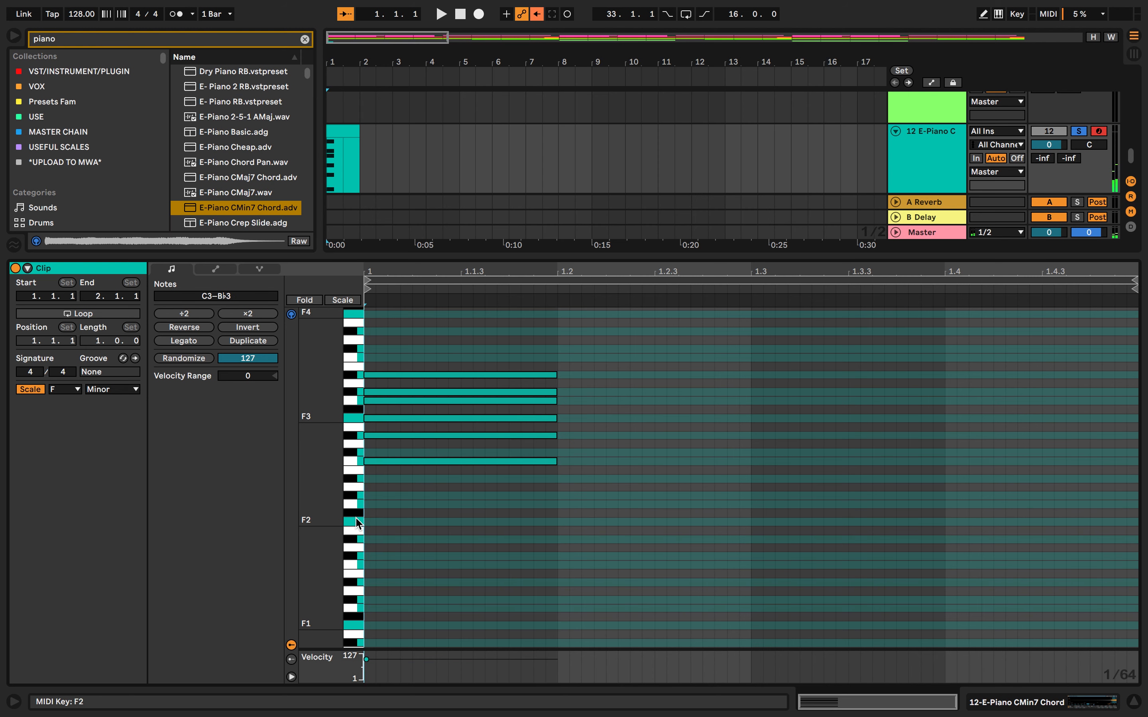
click(64, 389)
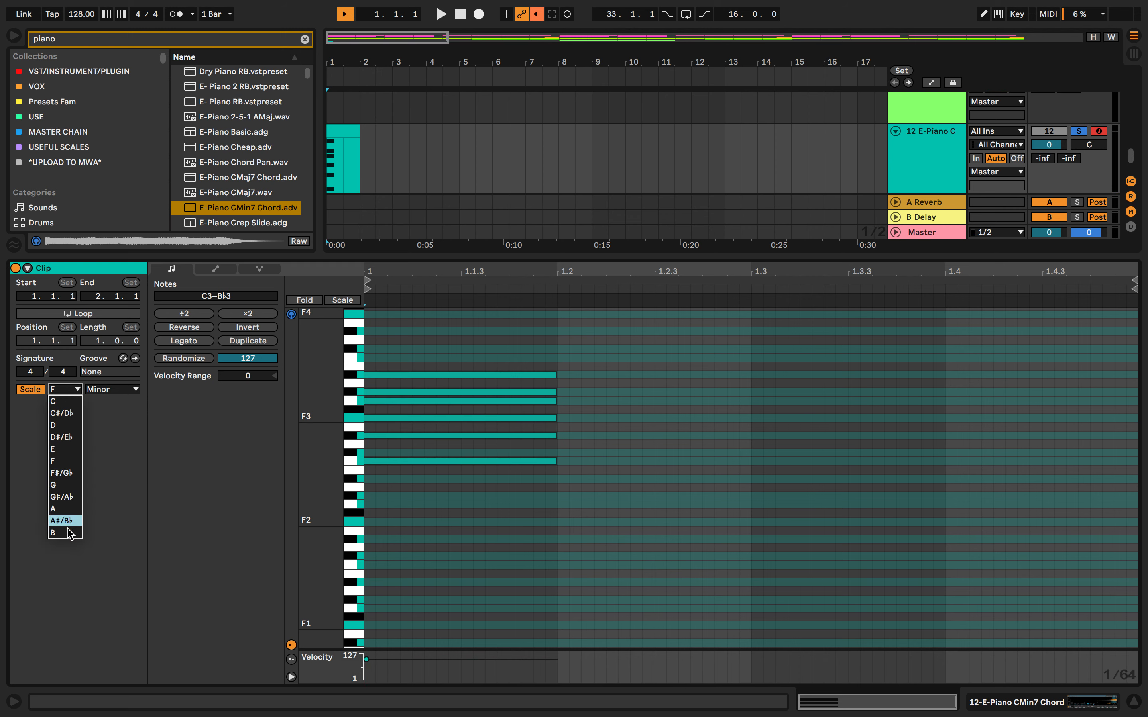
click(78, 390)
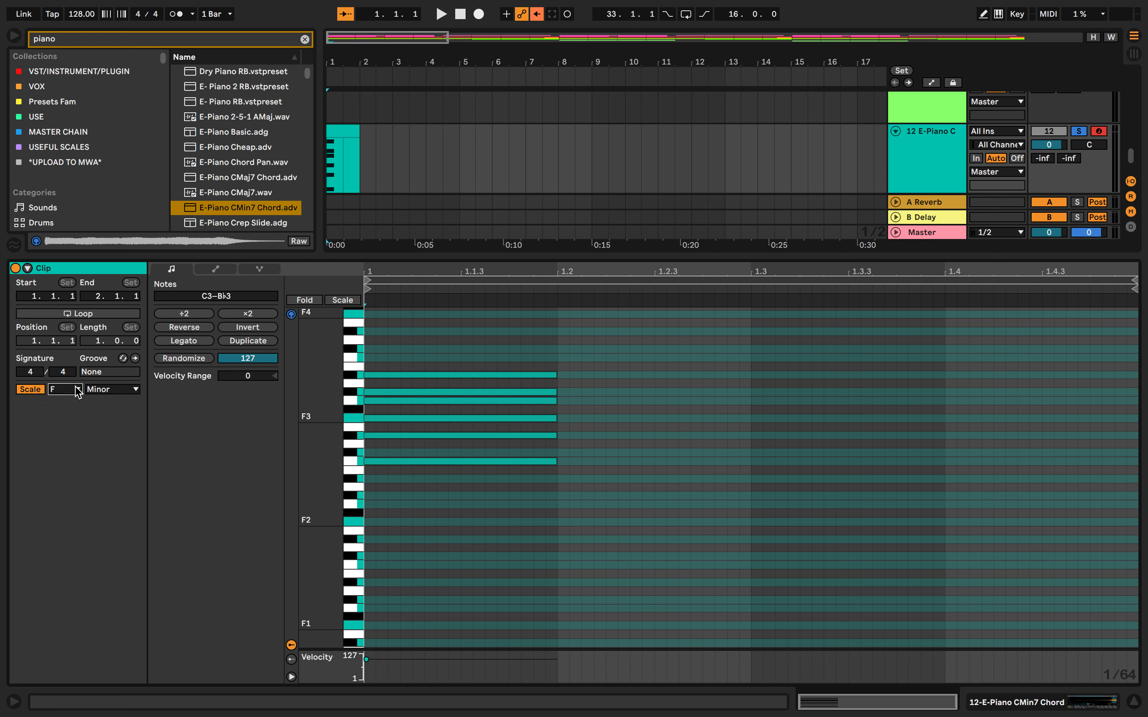
click(78, 390)
click(80, 391)
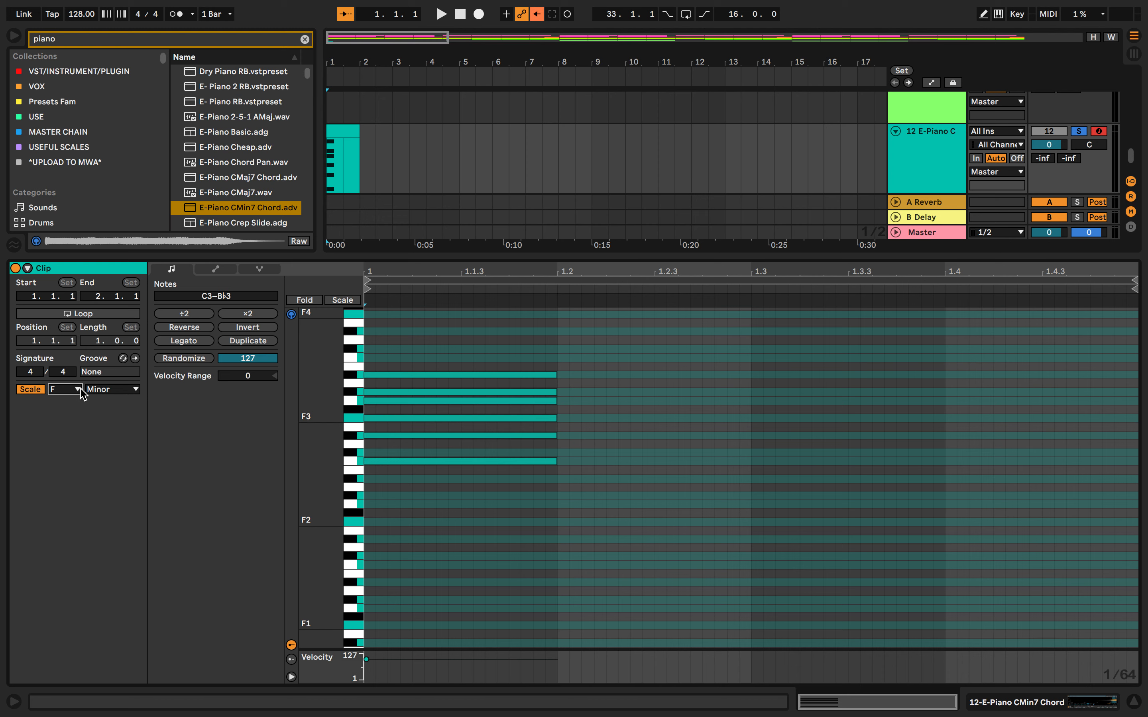